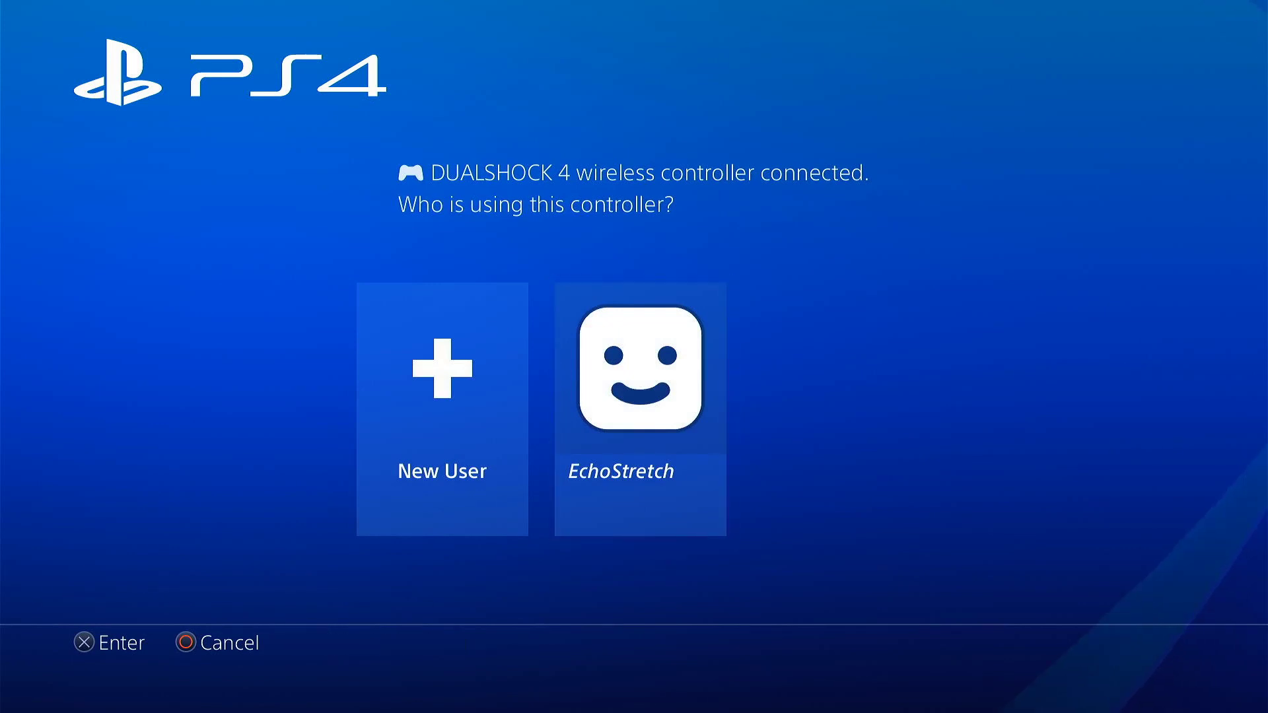
Log in as the existing user and bring up the function area.
key(Return)
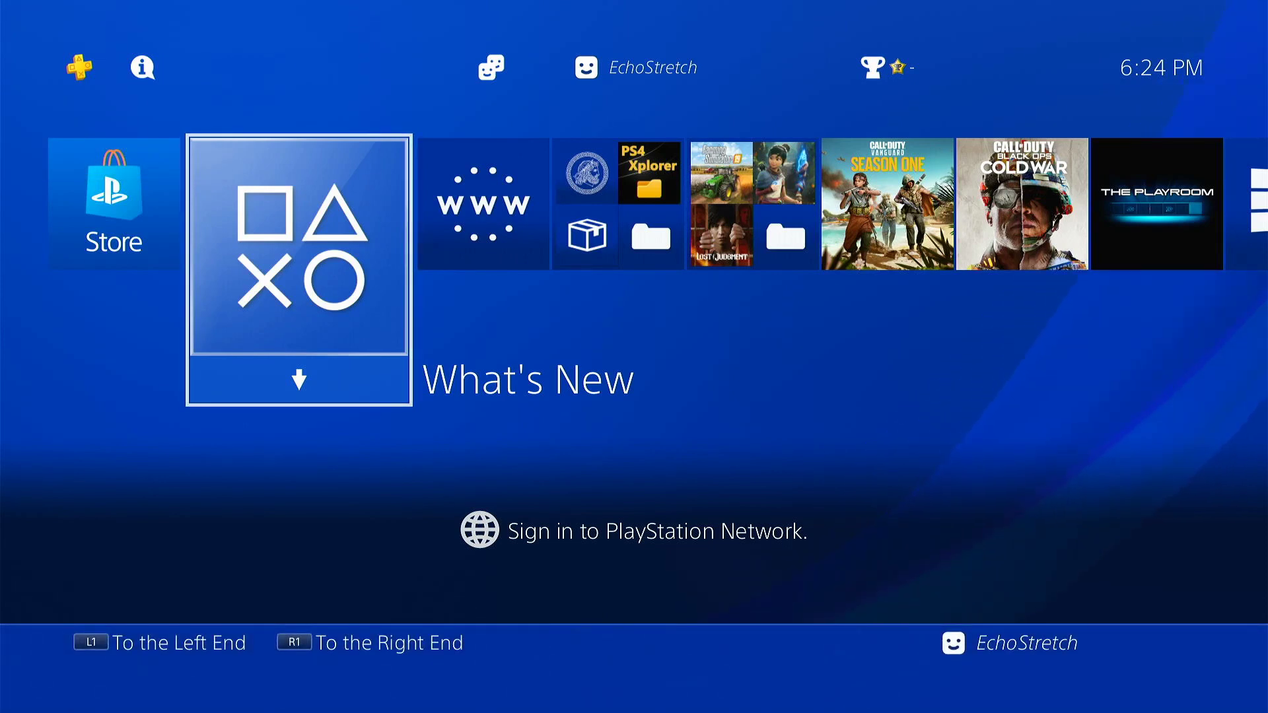
key(Up)
Enable Connect to the Internet under Settings > Network, then return to the home screen.
key(Right)
key(Right)
key(Right)
key(Right)
key(Right)
key(Right)
key(Right)
key(Right)
key(Left)
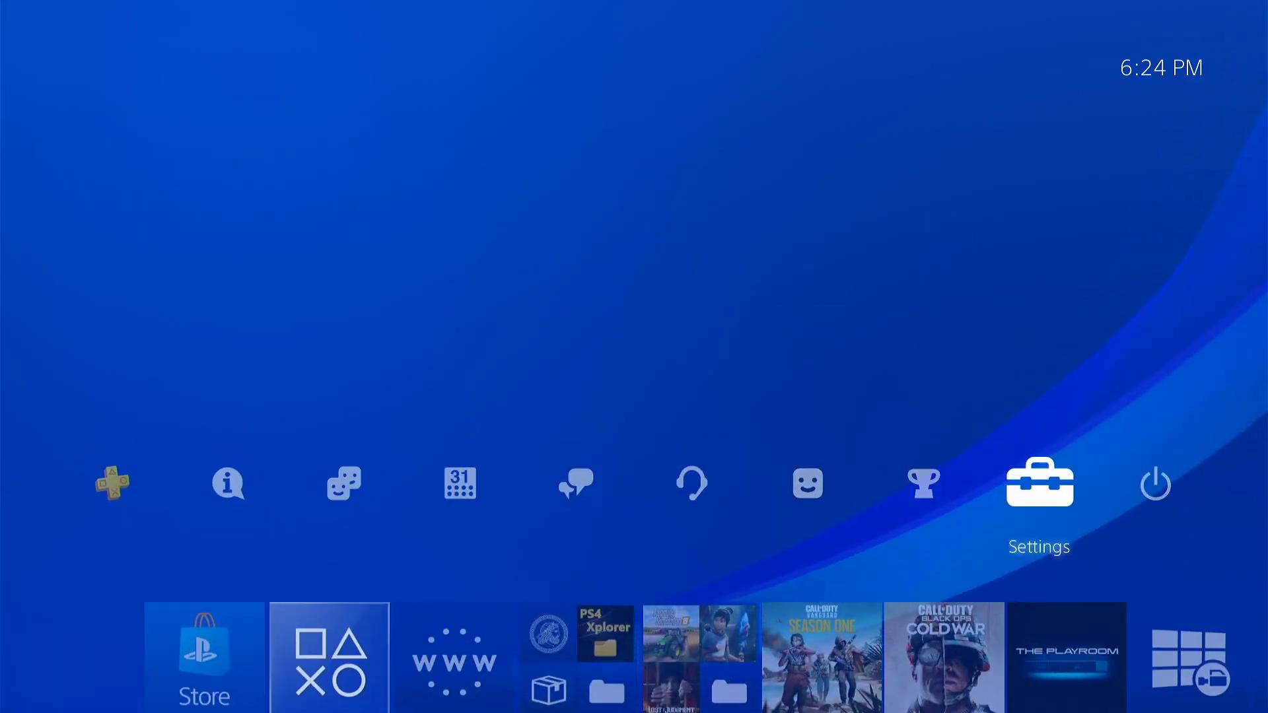
key(Return)
key(Up)
key(Up)
key(Up)
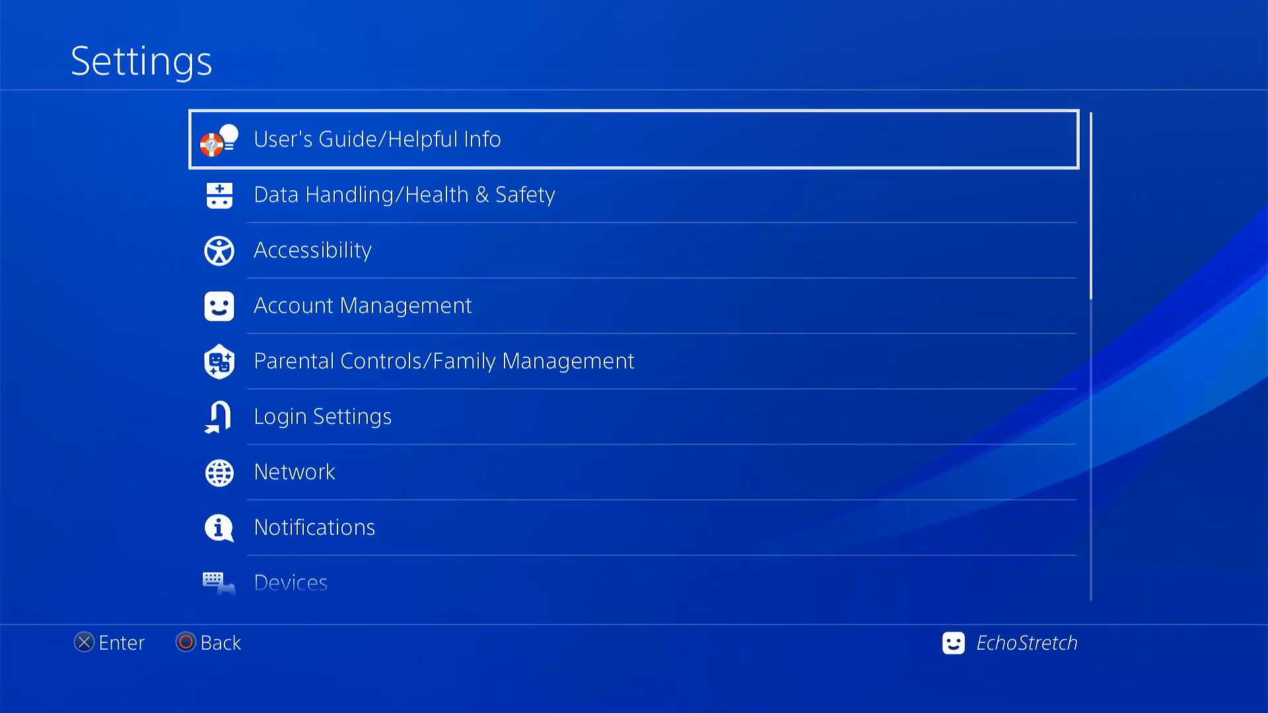
key(Down)
key(Down)
key(Down)
key(Down)
key(Down)
key(Down)
key(Down)
key(Down)
key(Down)
key(Down)
key(Down)
key(Down)
key(Down)
key(Down)
key(Down)
key(Down)
key(Down)
key(Down)
key(Down)
key(Down)
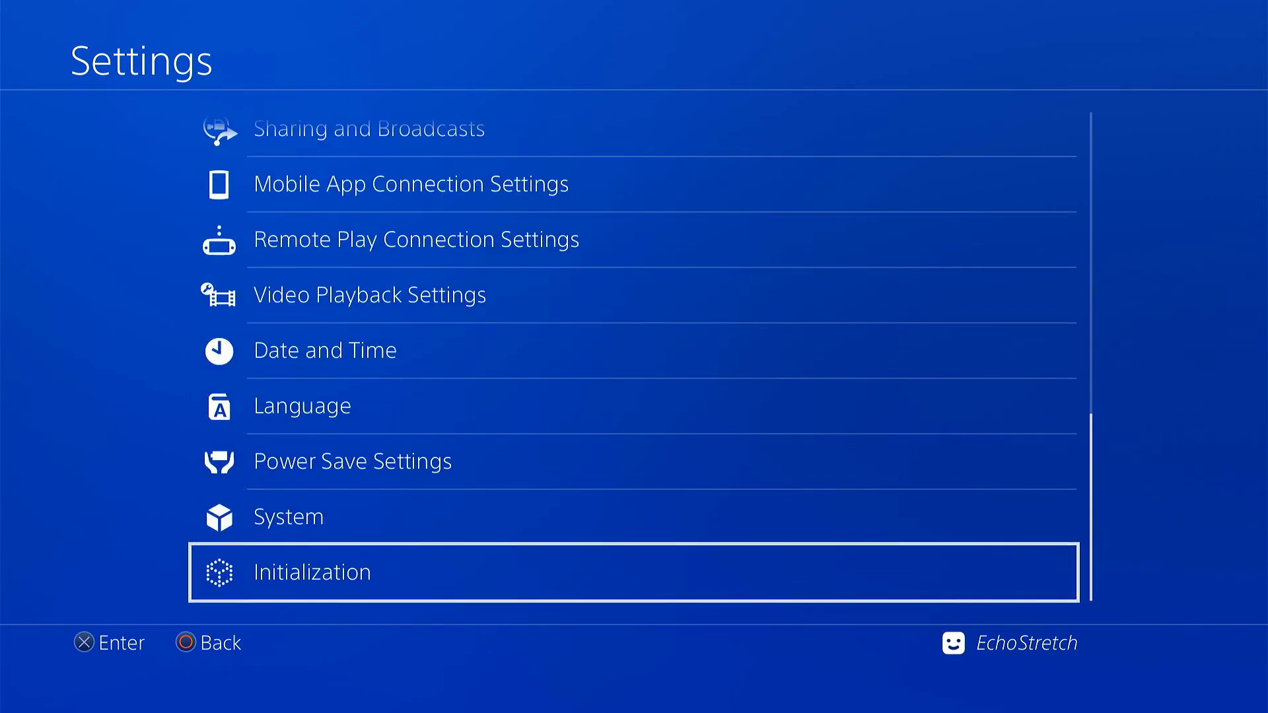
key(Up)
key(Up)
key(Up)
key(Up)
key(Up)
key(Up)
key(Up)
key(Up)
key(Up)
key(Up)
key(Up)
key(Up)
key(Up)
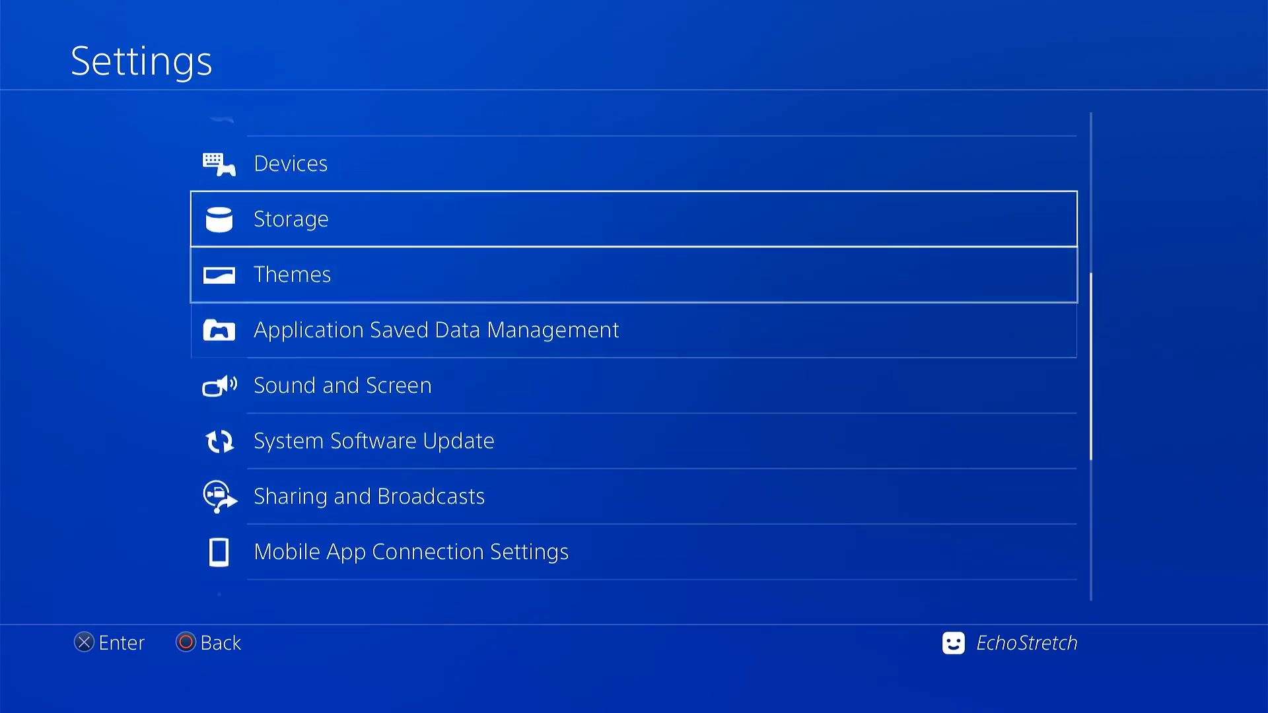
key(Up)
key(Up)
key(Up)
key(Return)
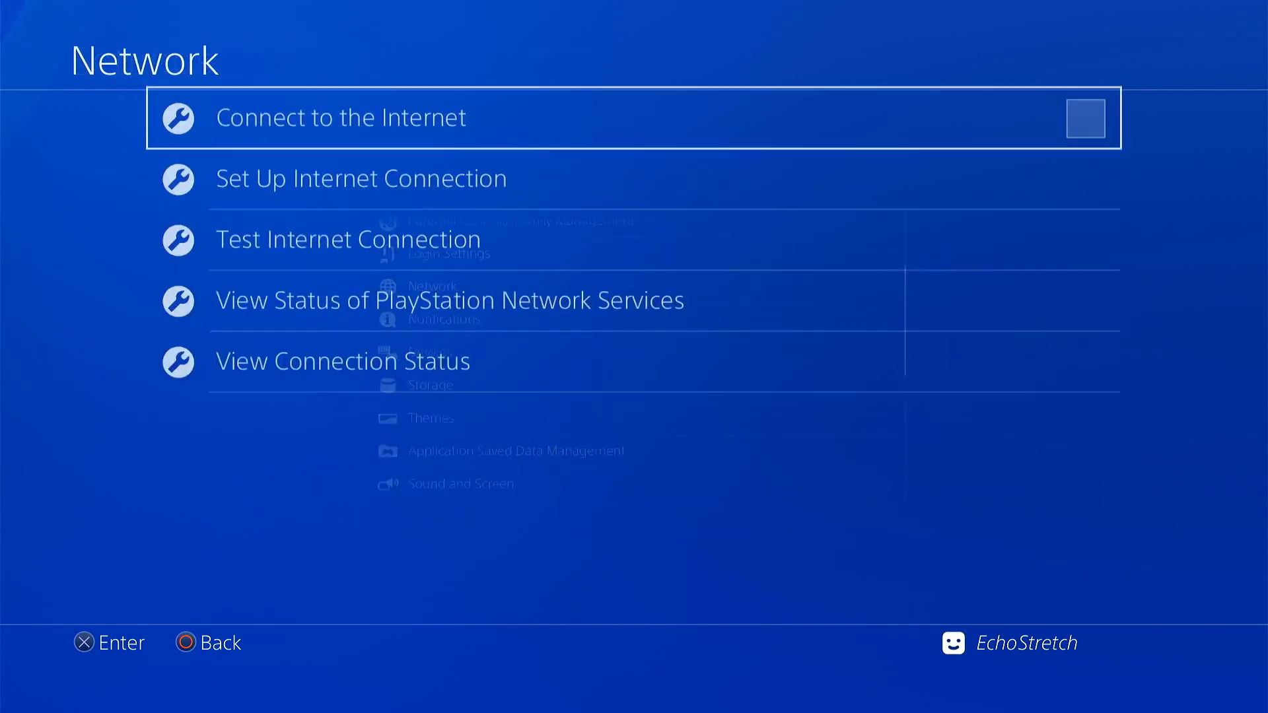
key(Return)
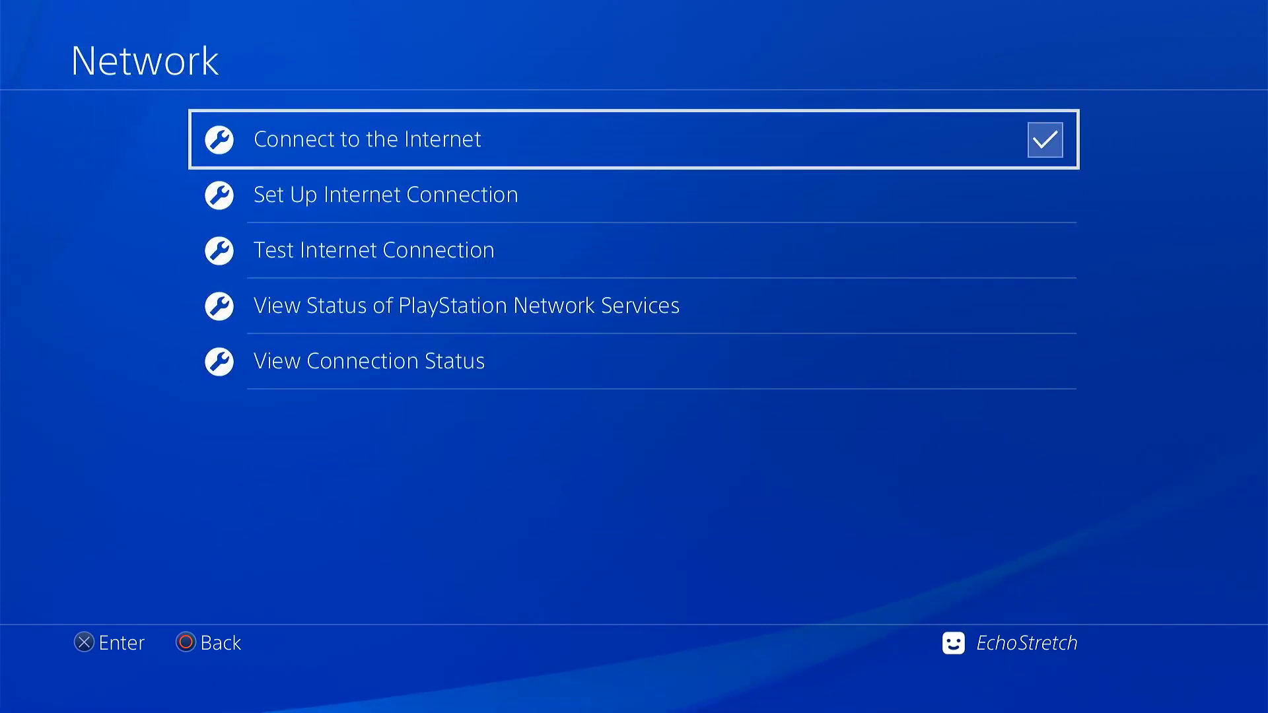
key(Escape)
key(Escape)
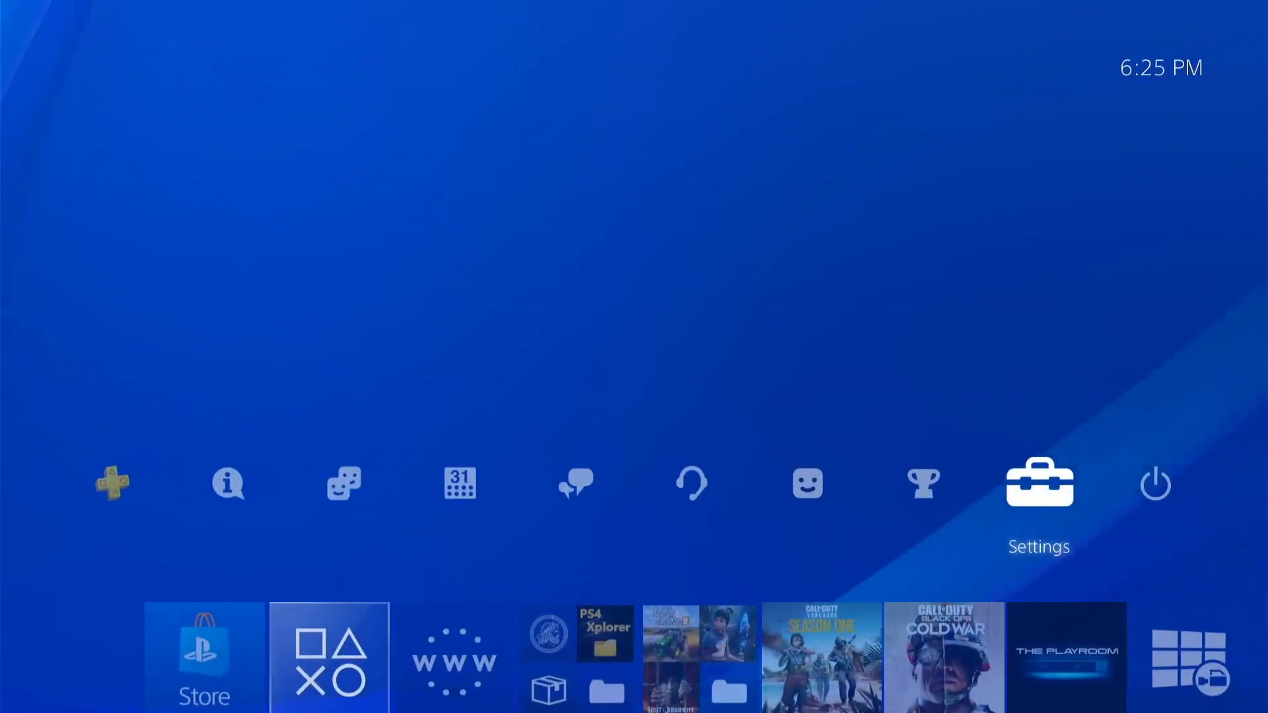
key(Down)
Launch the Internet Browser and delete all frequently used pages.
key(Right)
key(Return)
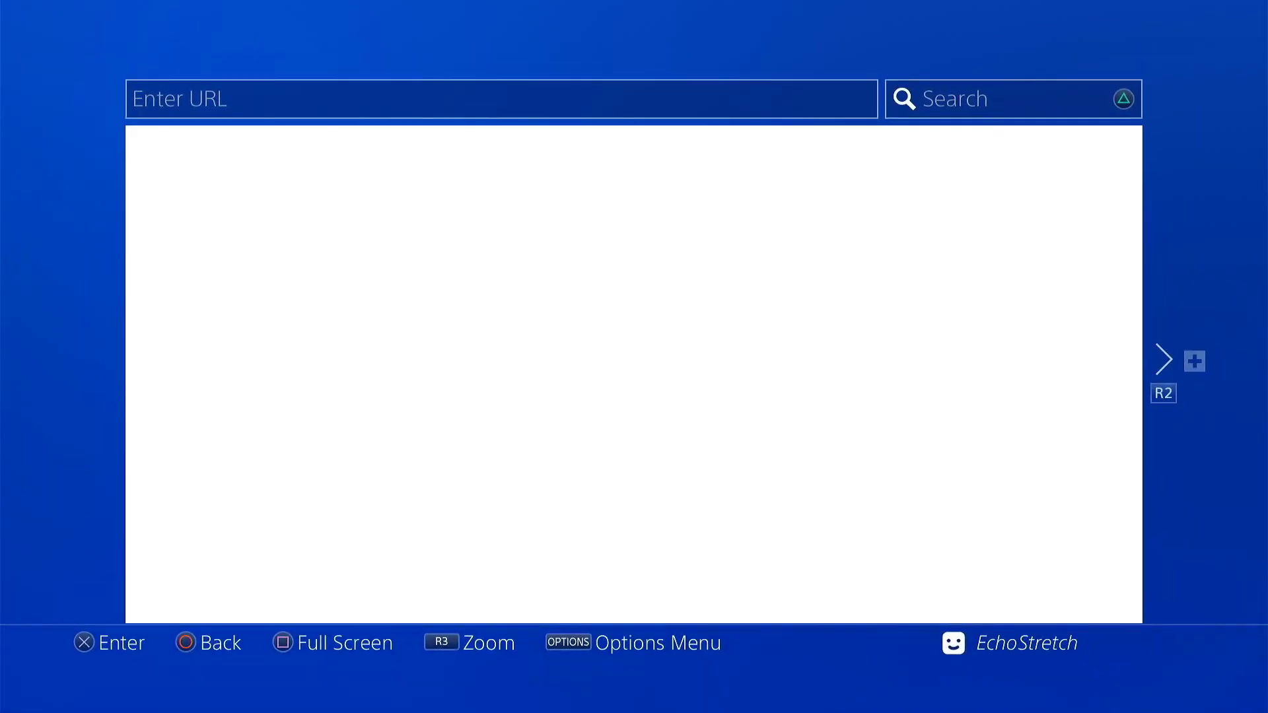
key(o)
key(Escape)
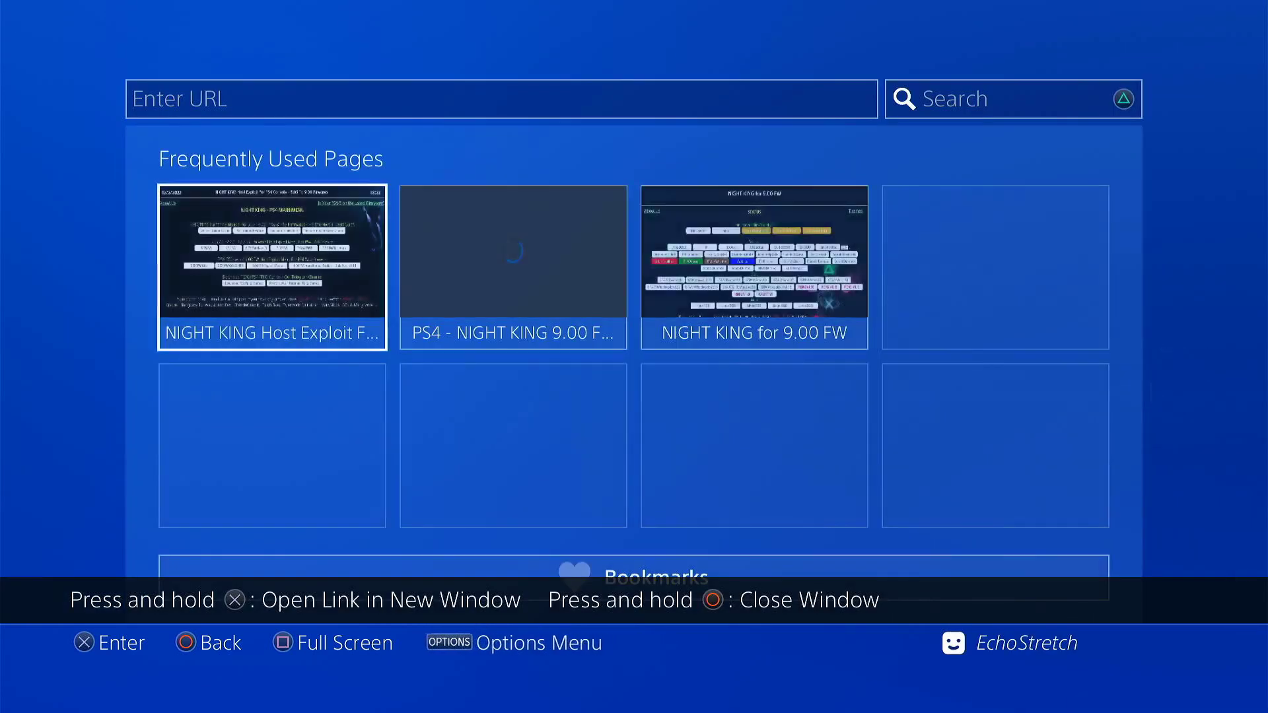
key(o)
key(Down)
key(Return)
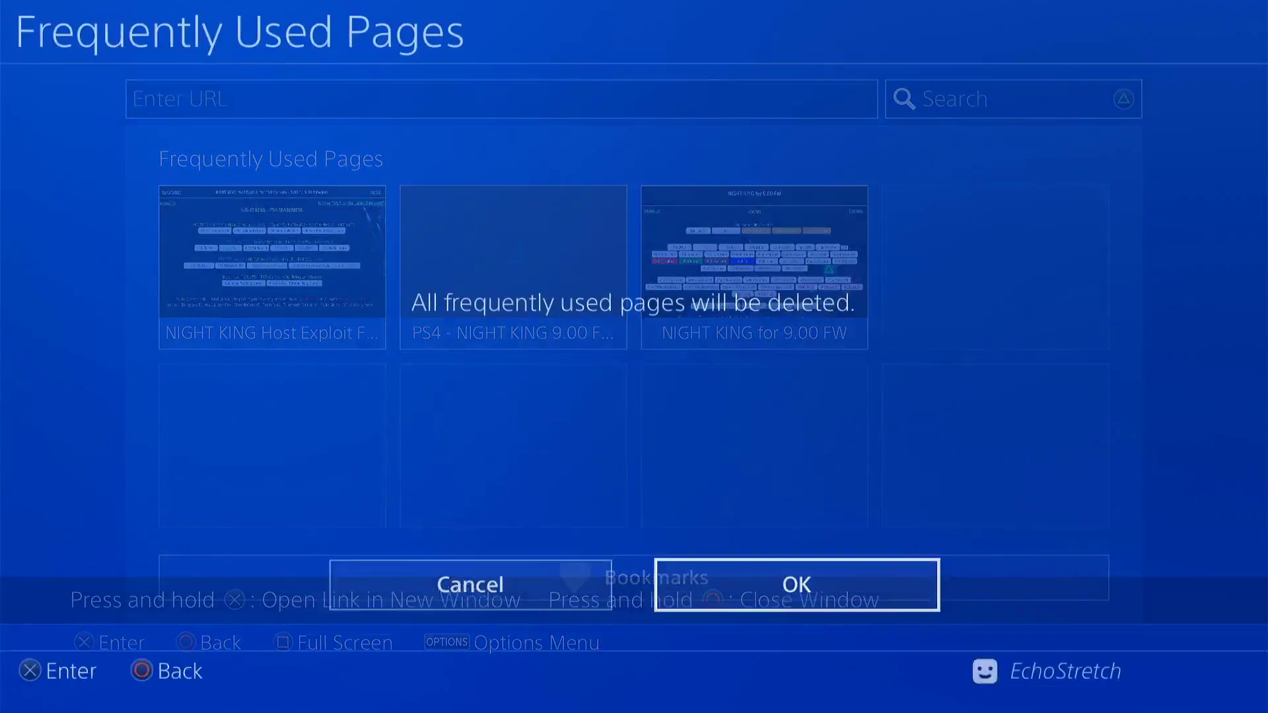
key(Return)
Clear the browser's browsing history.
key(o)
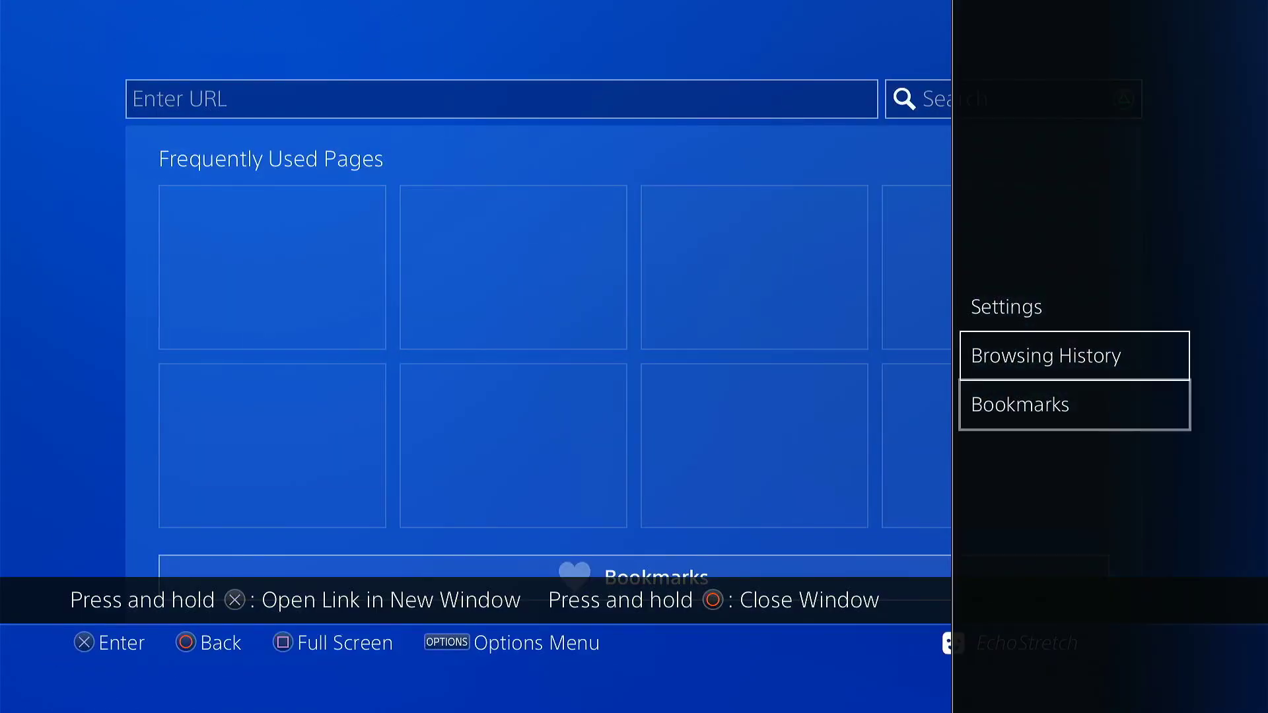
key(Up)
key(Return)
key(o)
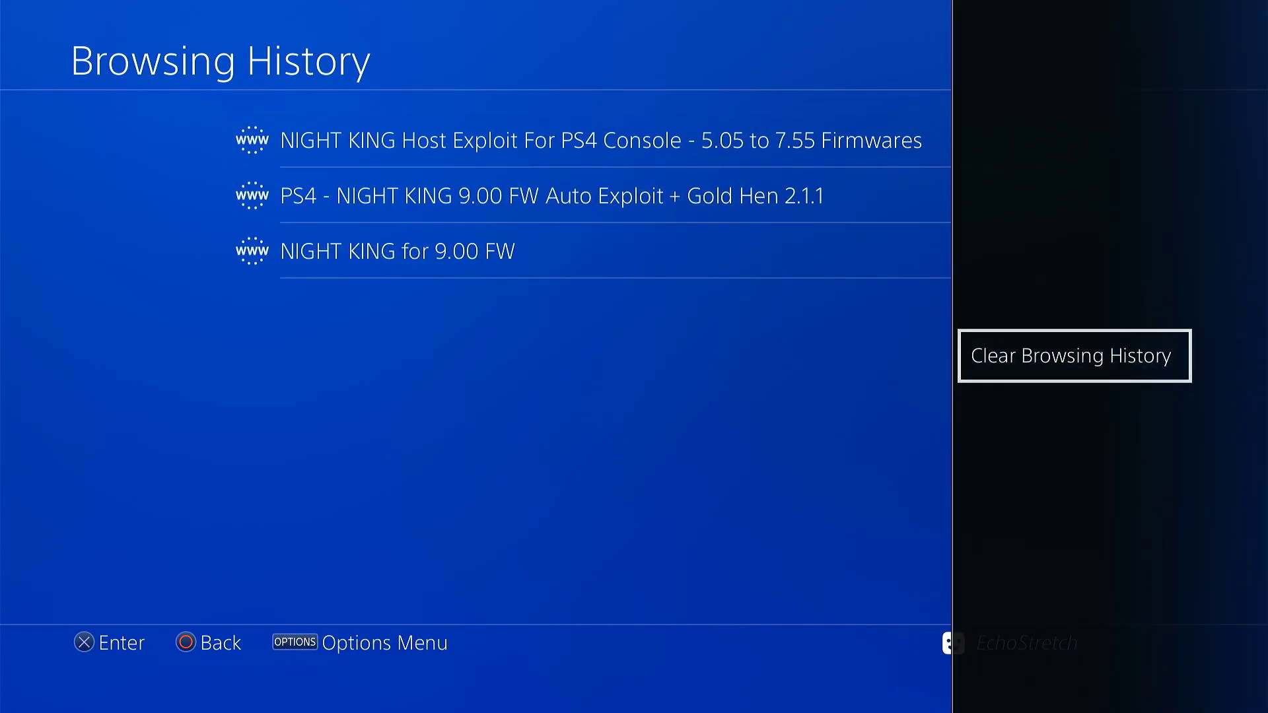
key(Return)
key(Return)
key(Escape)
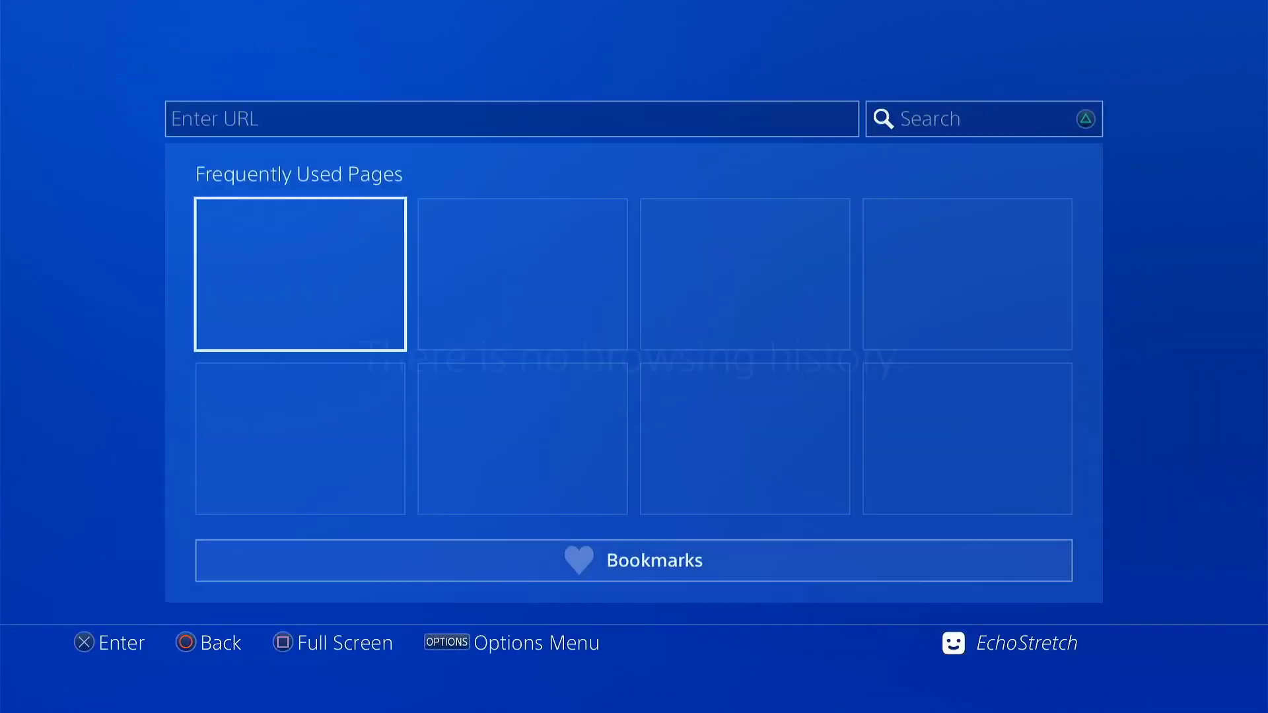
key(o)
key(Up)
Delete cookies and clear website data in the browser settings.
key(Return)
key(Down)
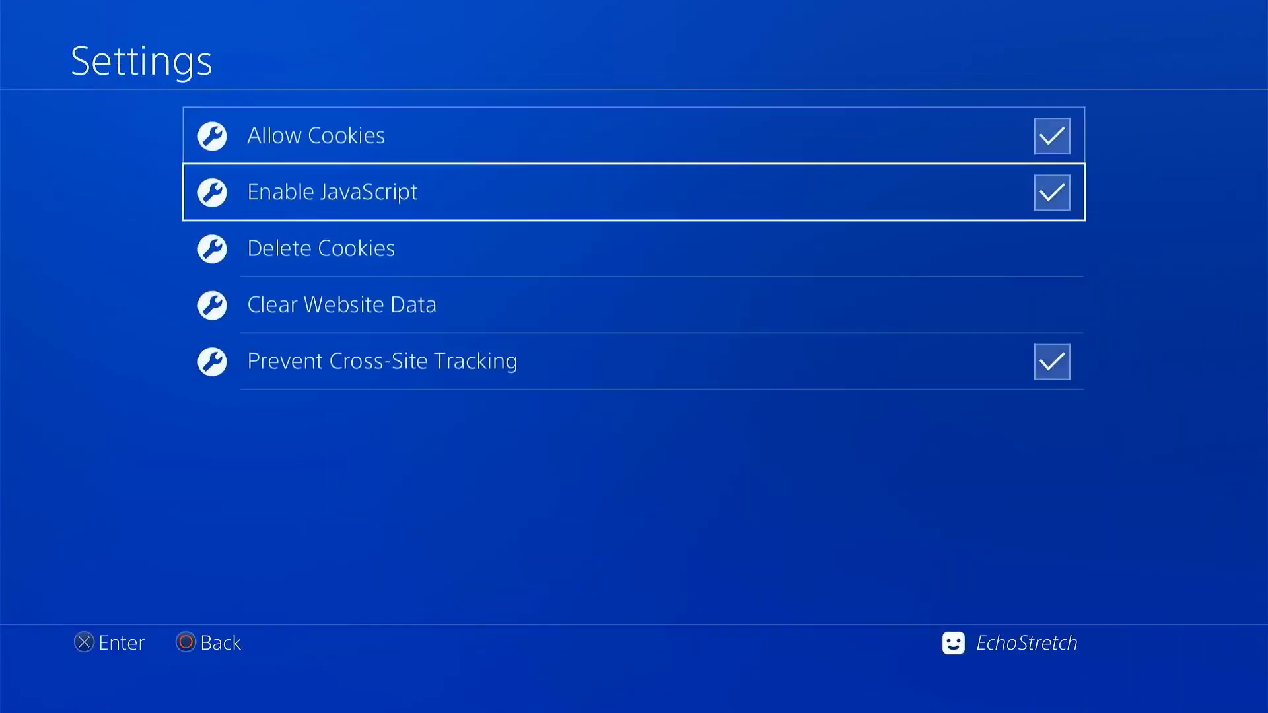
key(Down)
key(Return)
key(Return)
key(Down)
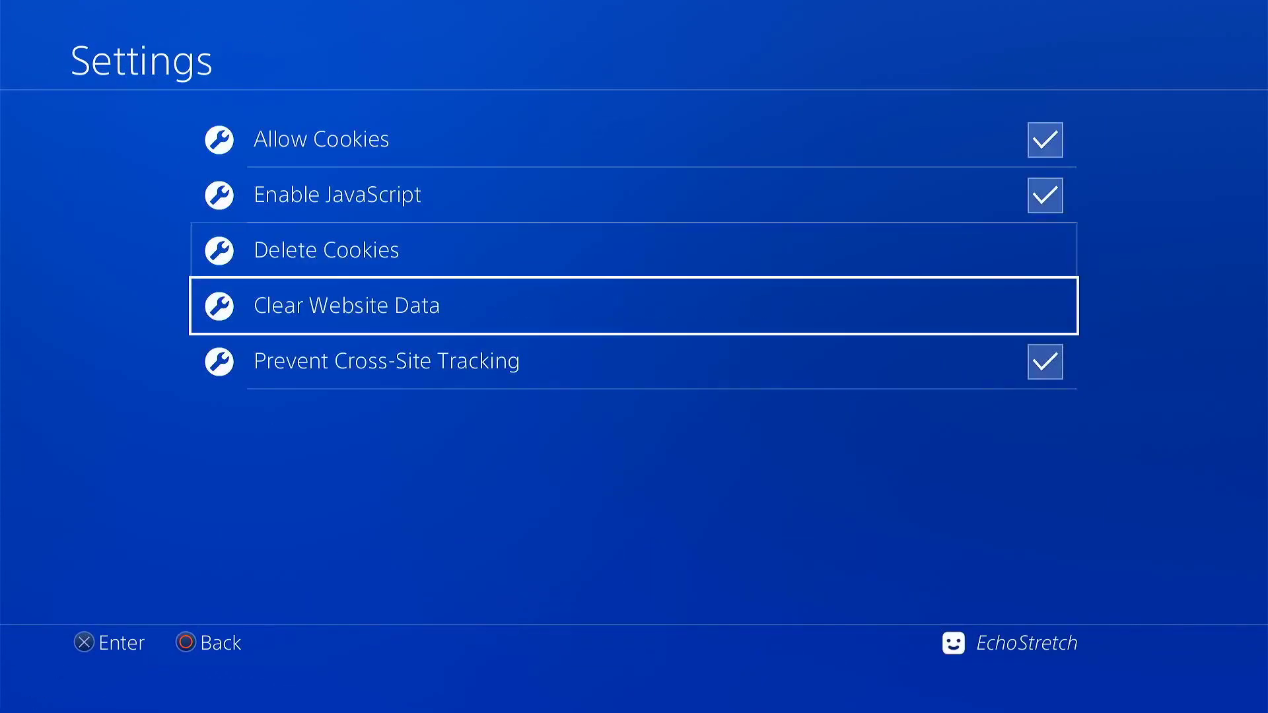
key(Return)
key(Return)
Finish clearing website data and load the NIGHT KING Host Exploit bookmark (nightkinghost.com).
key(Escape)
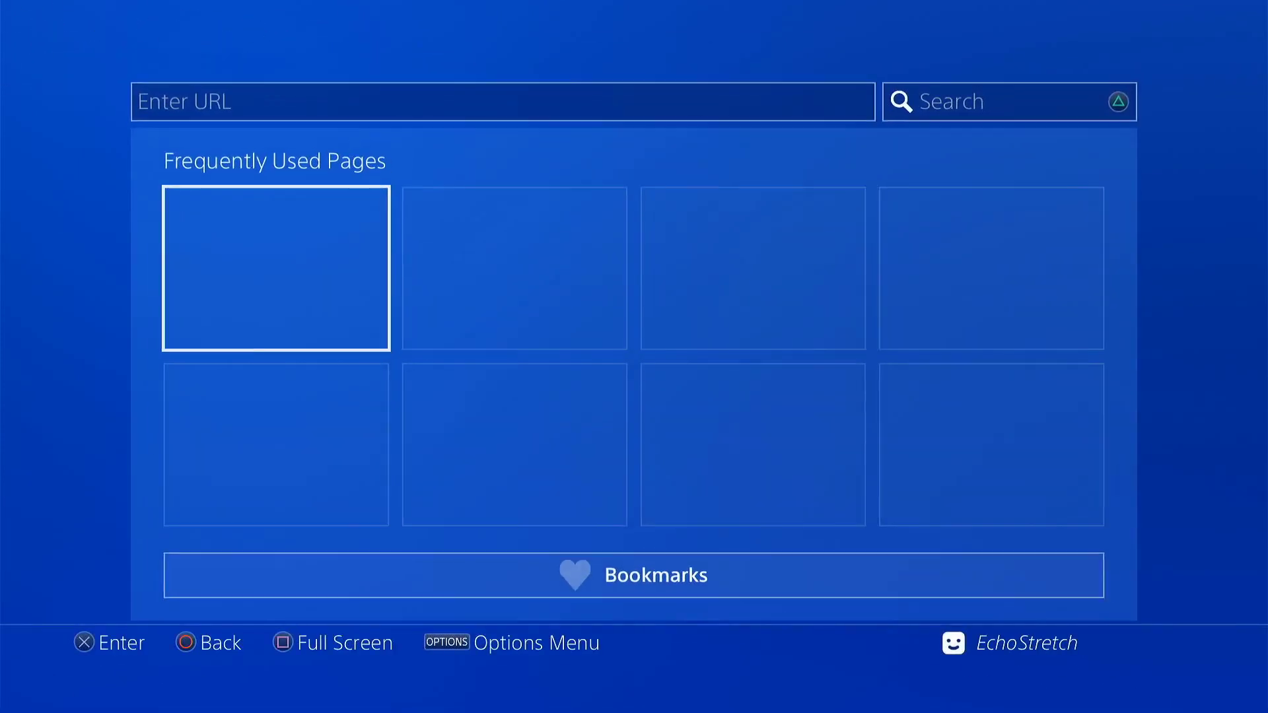
key(Down)
key(Down)
key(Return)
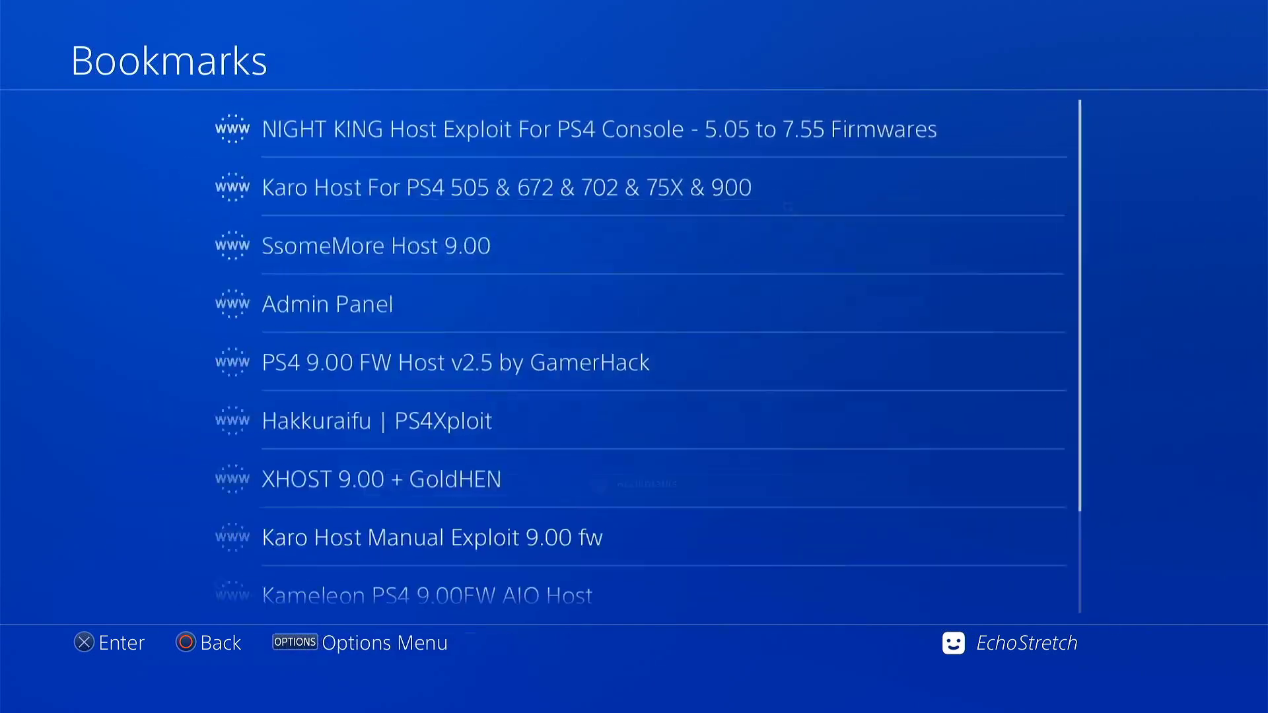
key(Return)
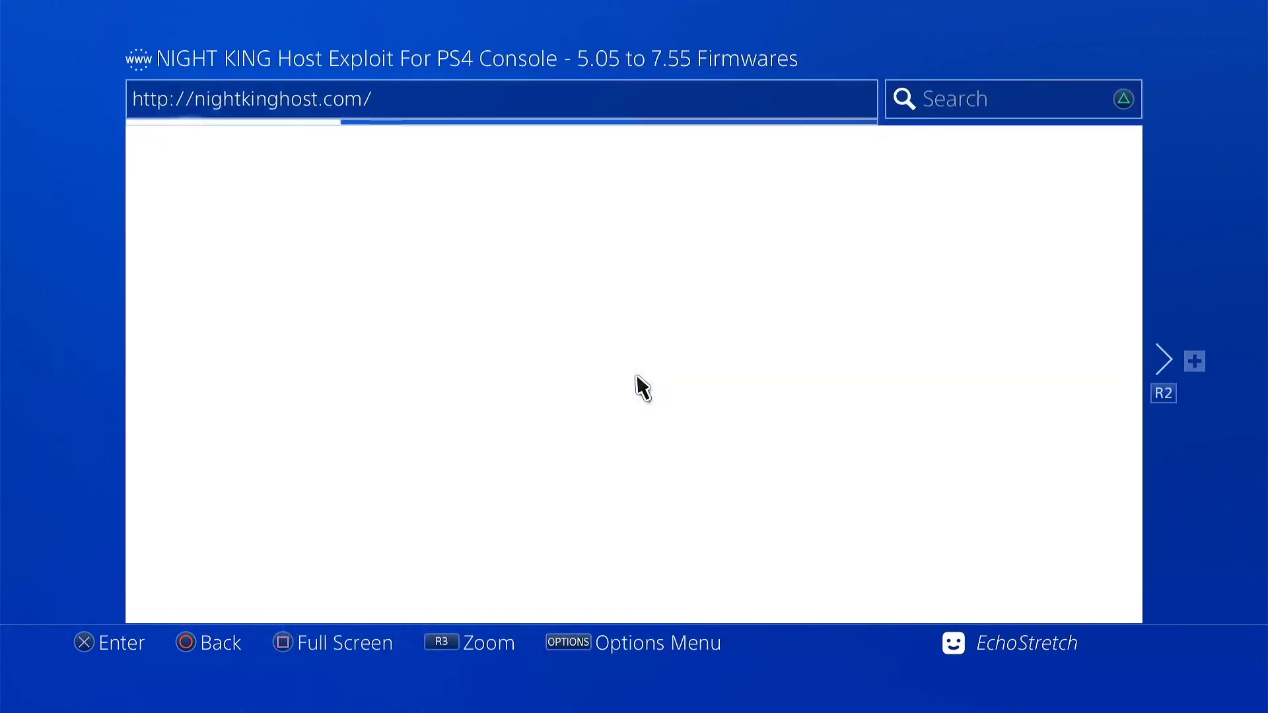
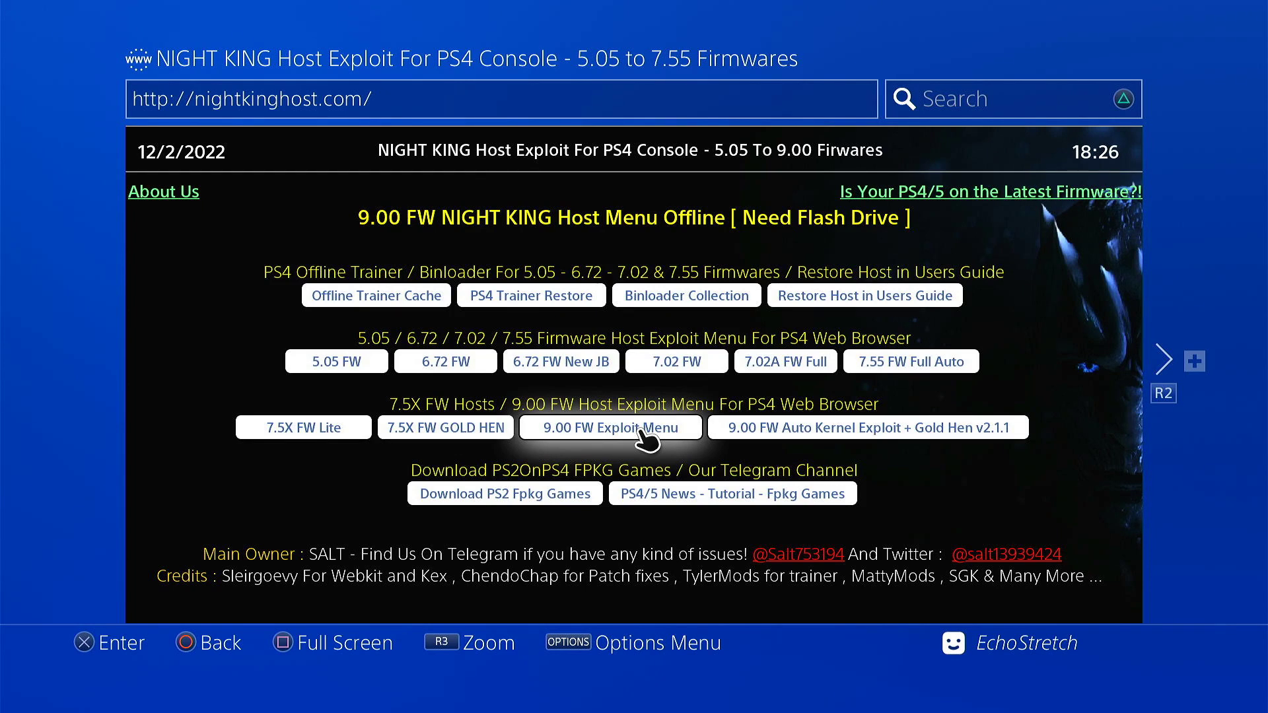
Select the 9.00 FW Exploit Menu button to load the NIGHT KING 9.00 page and begin caching it.
click(639, 431)
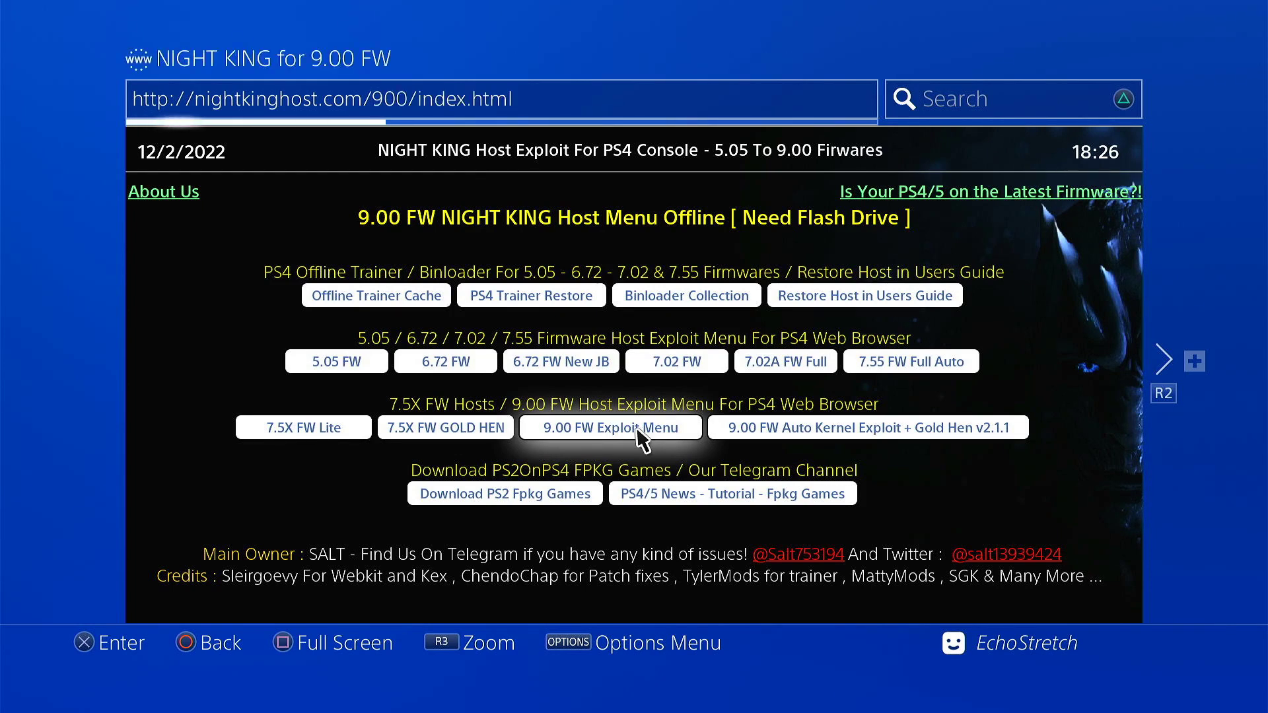
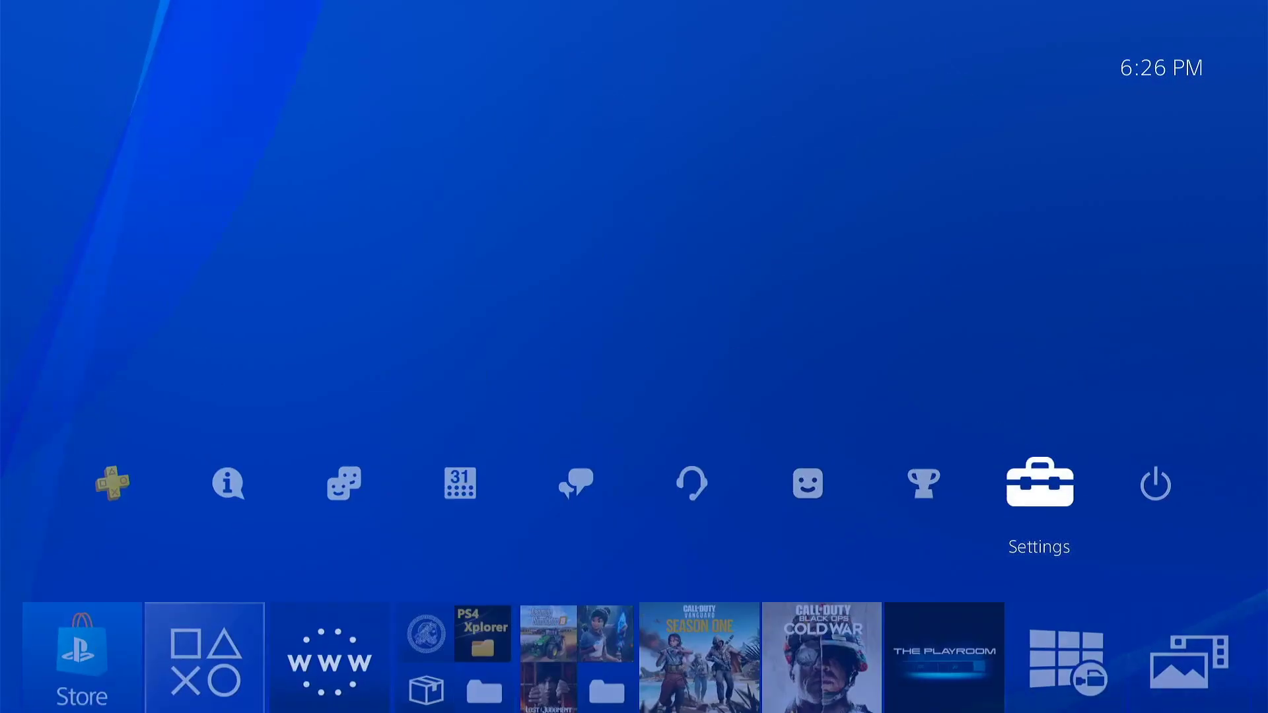
Uncheck Connect to the Internet in Settings > Network, then return to the home screen.
key(Return)
key(Down)
key(Down)
key(Down)
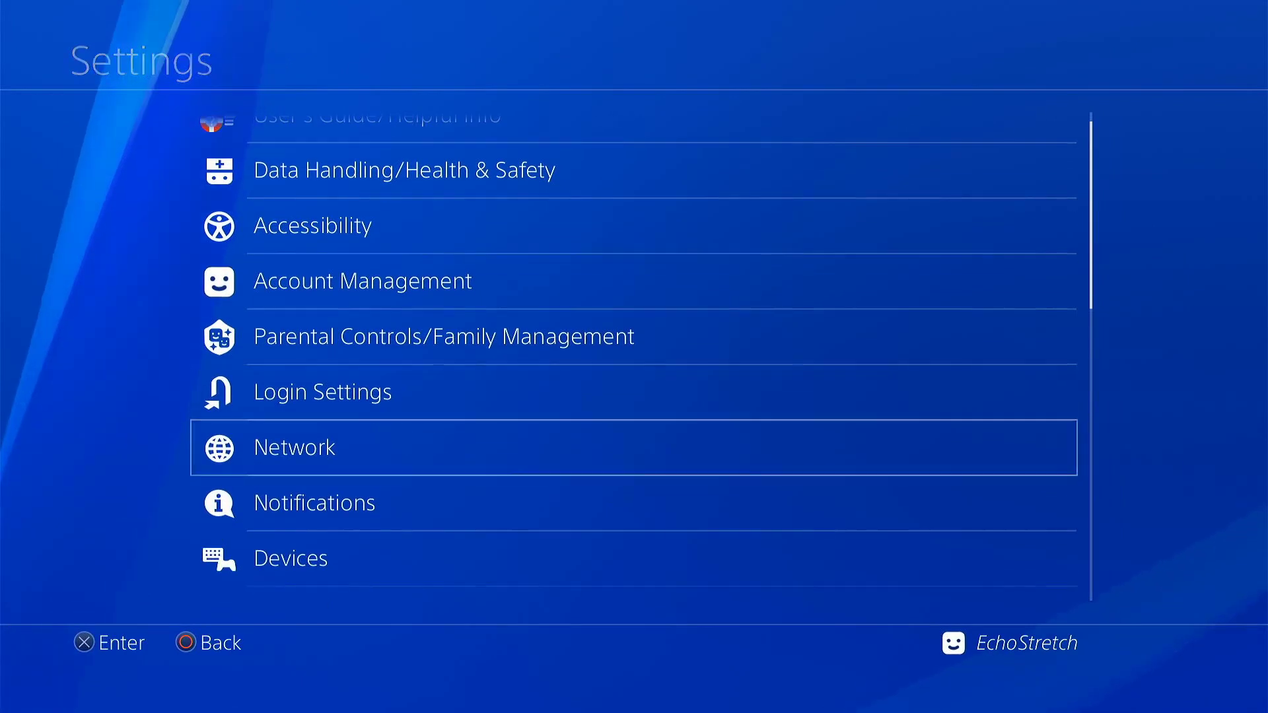
key(Return)
key(Return)
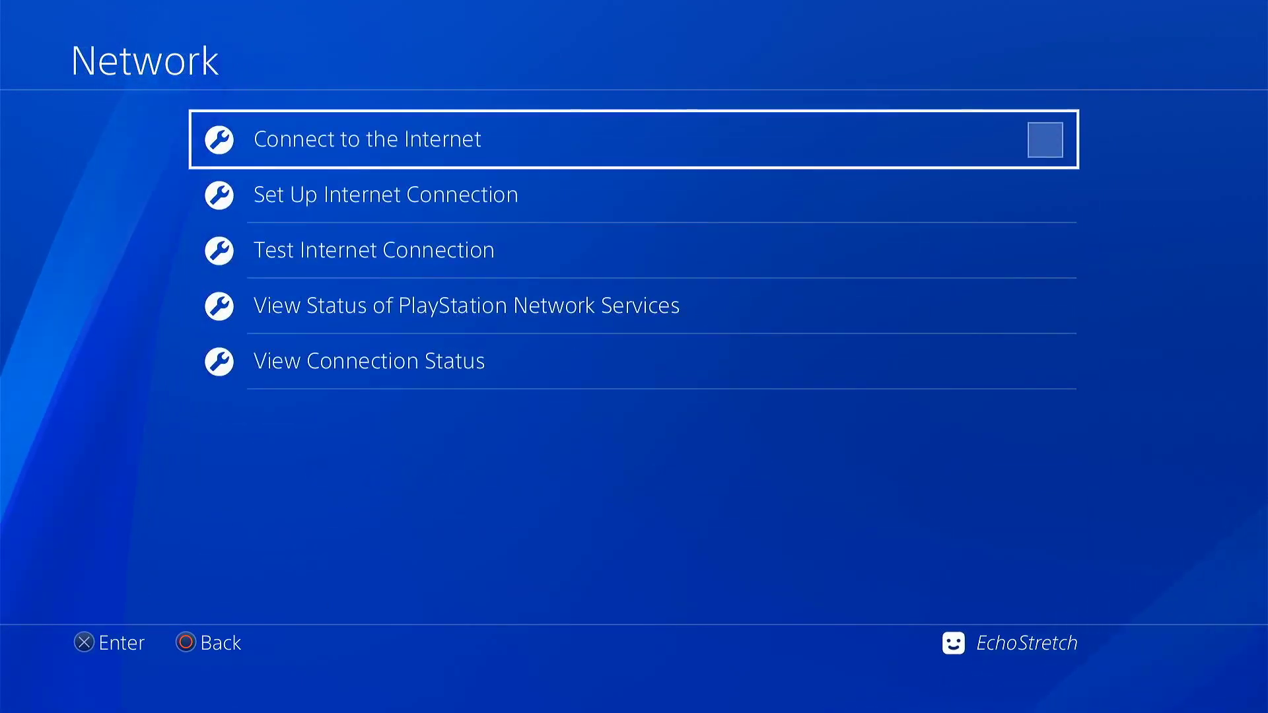
key(Escape)
key(Escape)
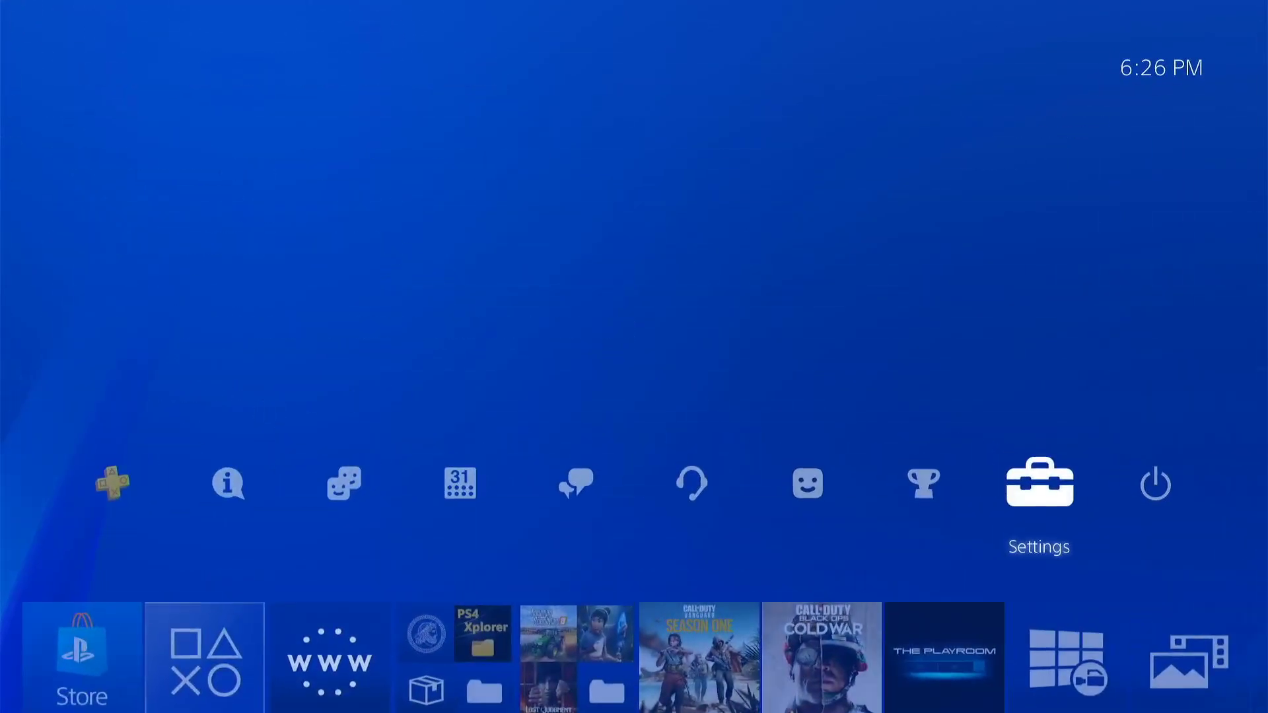
key(Down)
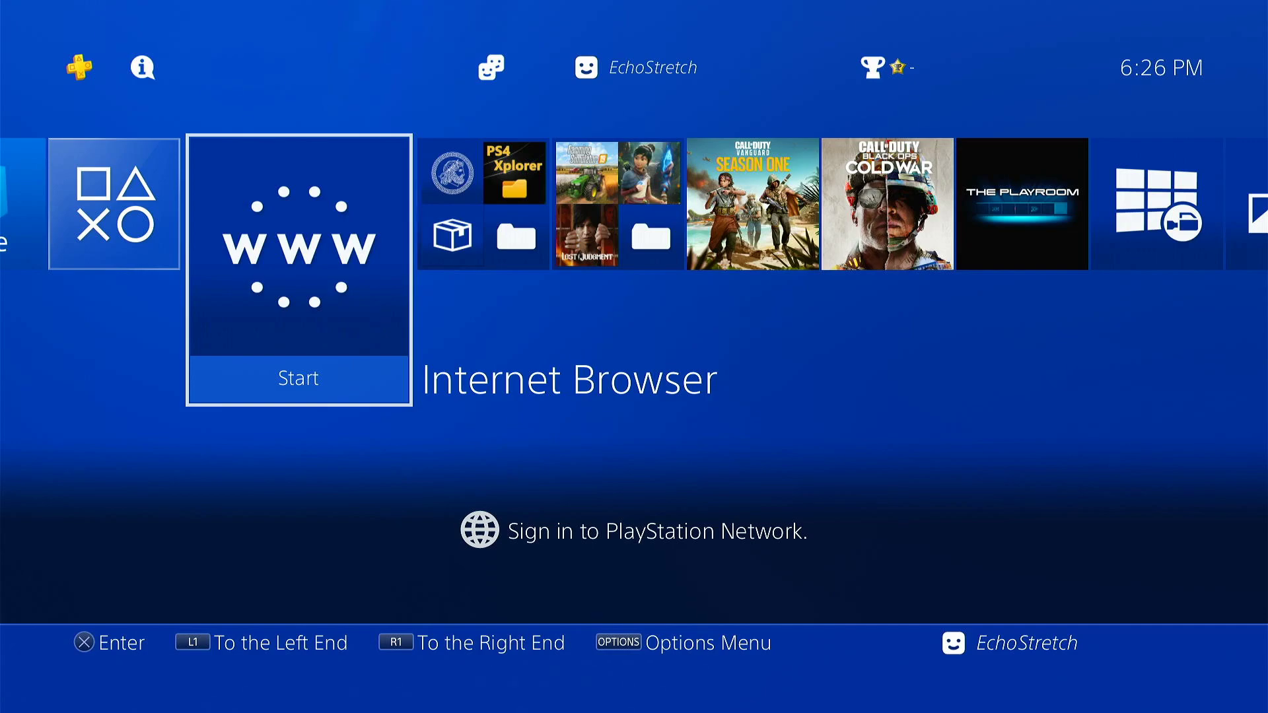
Launch the Internet Browser from the home screen while the console is offline.
key(Return)
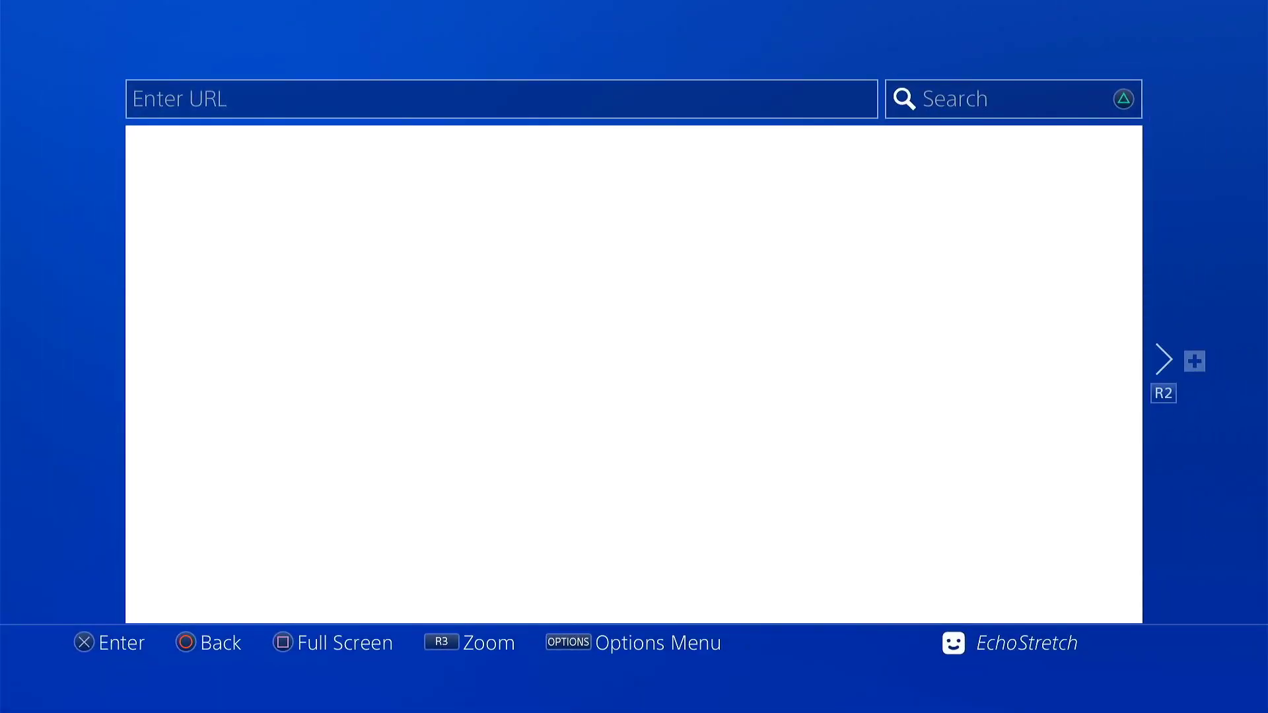
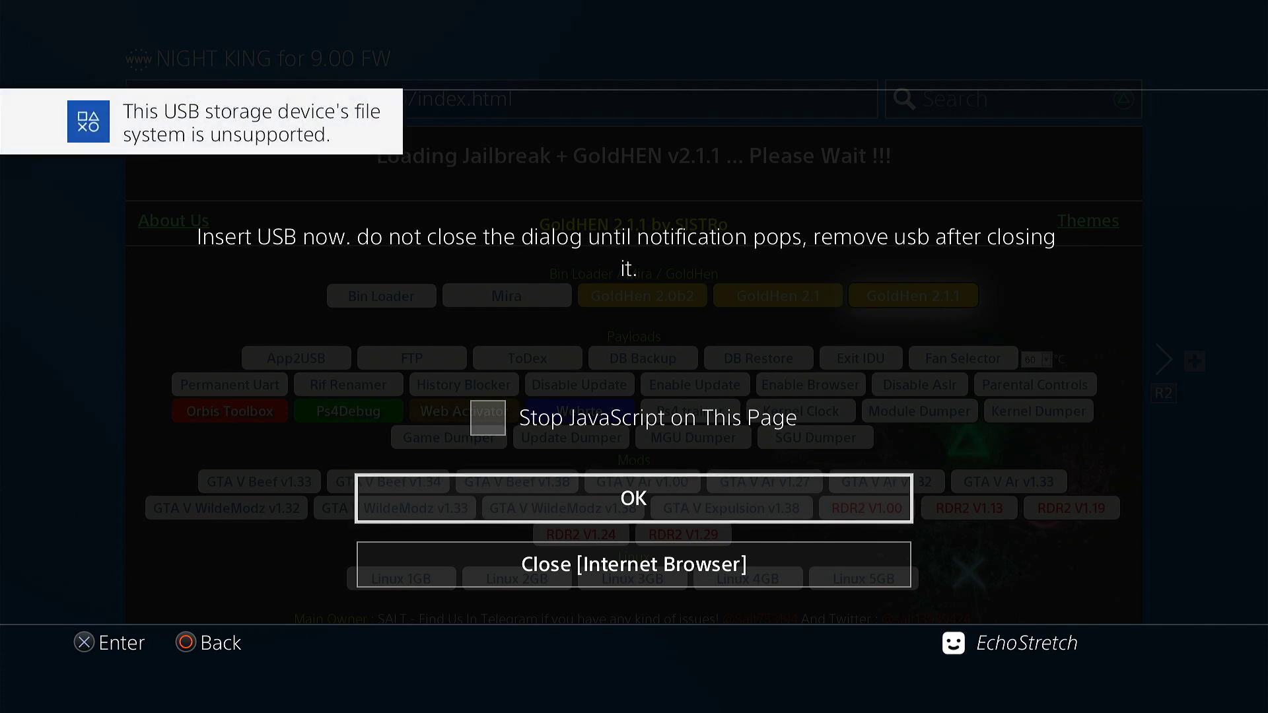
Confirm OK on the 'Insert USB now' prompt so GoldHEN v2.1.1 finishes loading.
key(Return)
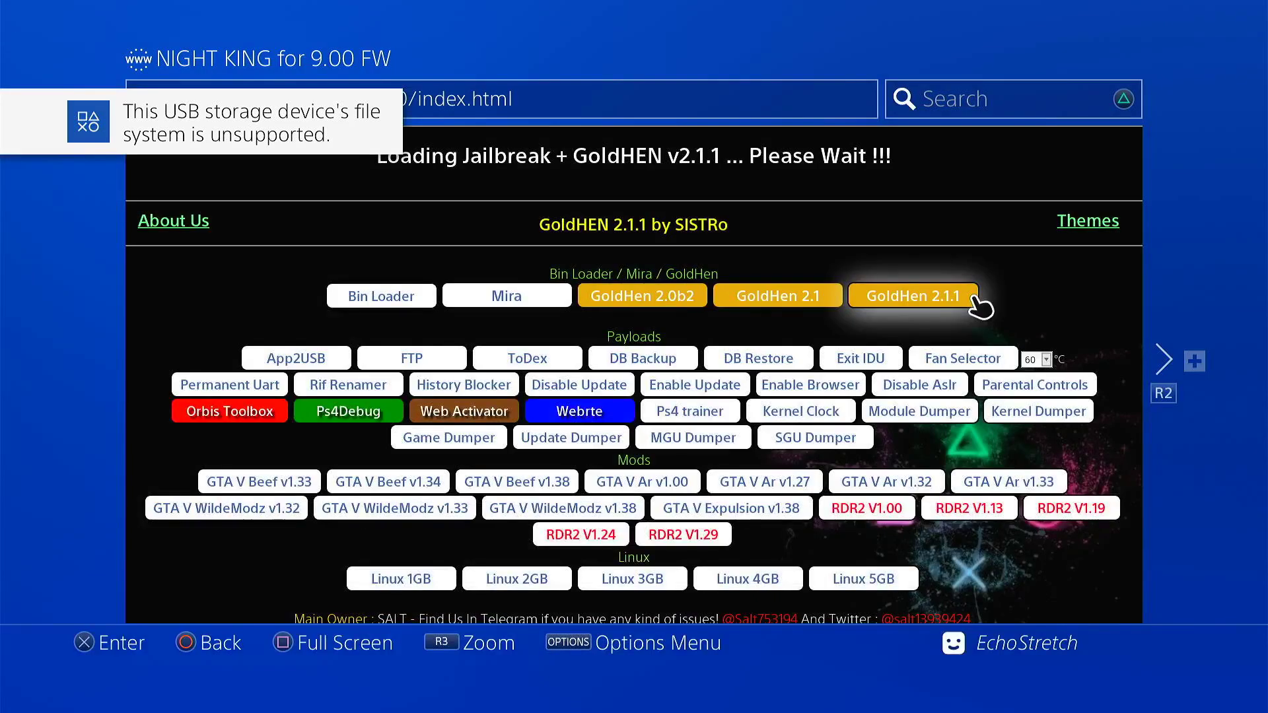
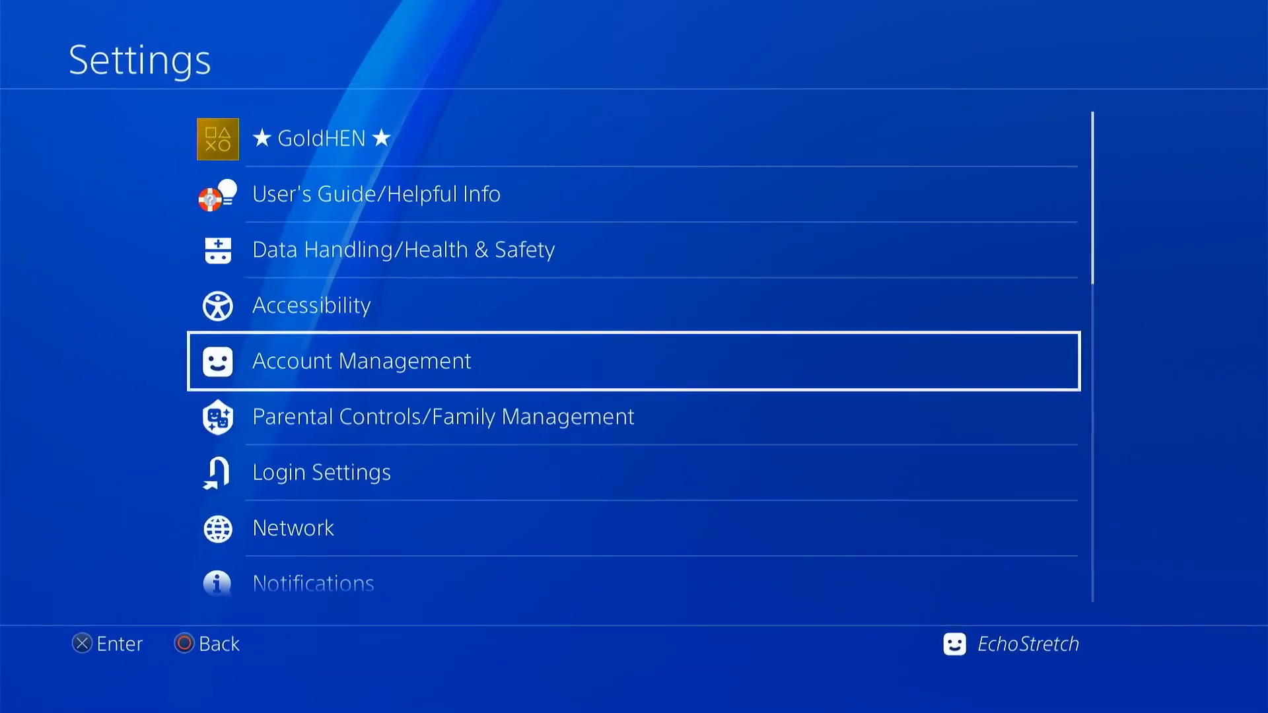
Uncheck Enable BinLoader Server in the GoldHEN settings menu.
key(Up)
key(Up)
key(Up)
key(Up)
key(Return)
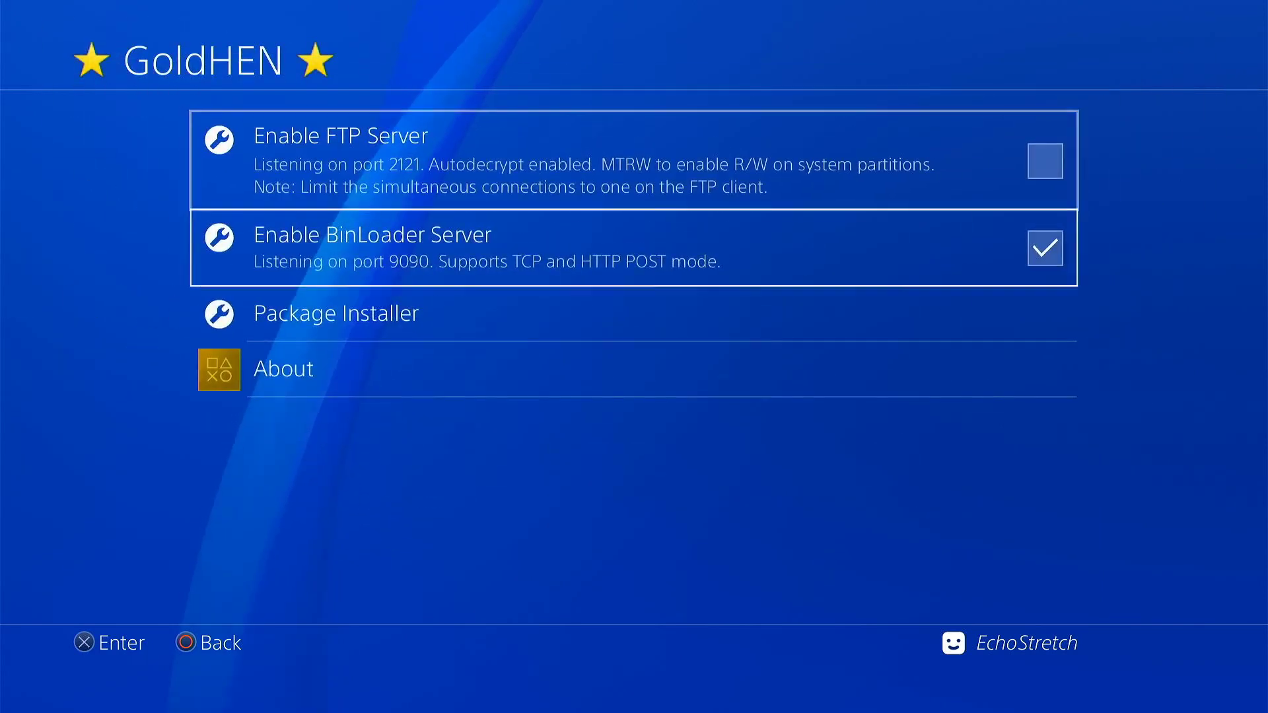
key(Down)
key(Return)
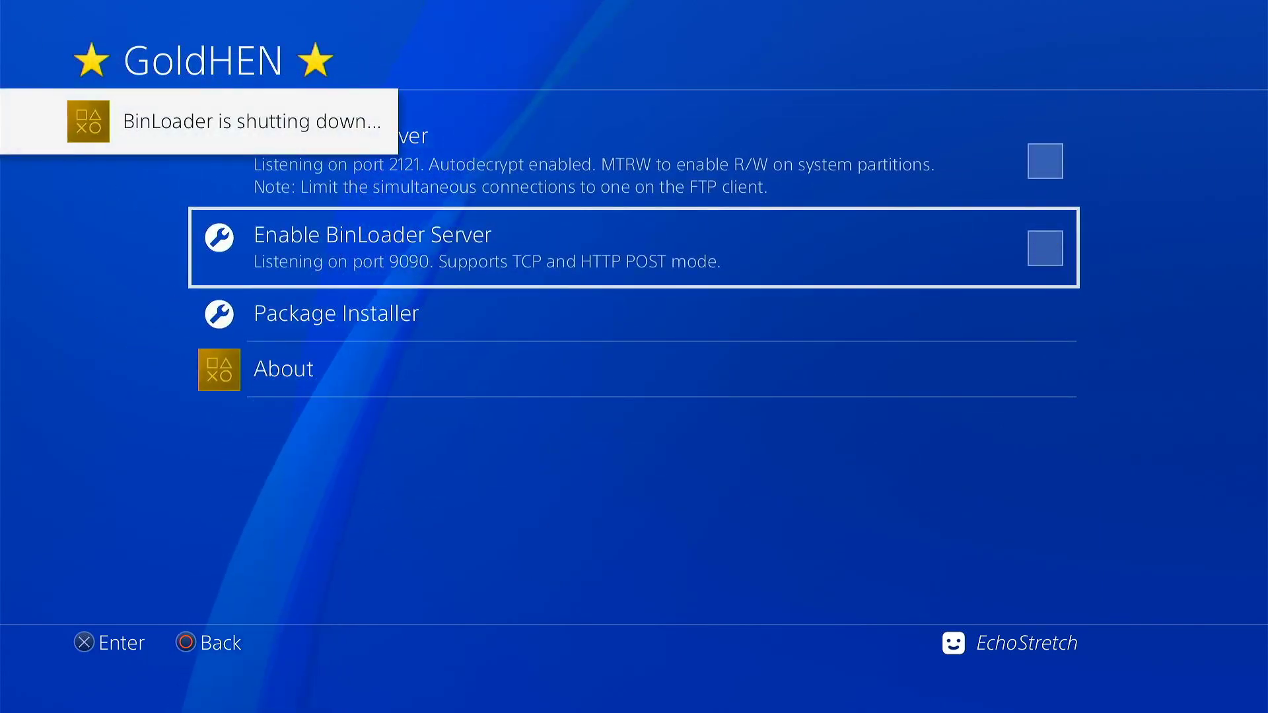
Leave Settings and relaunch the Internet Browser from the home screen.
key(Escape)
key(Escape)
key(Down)
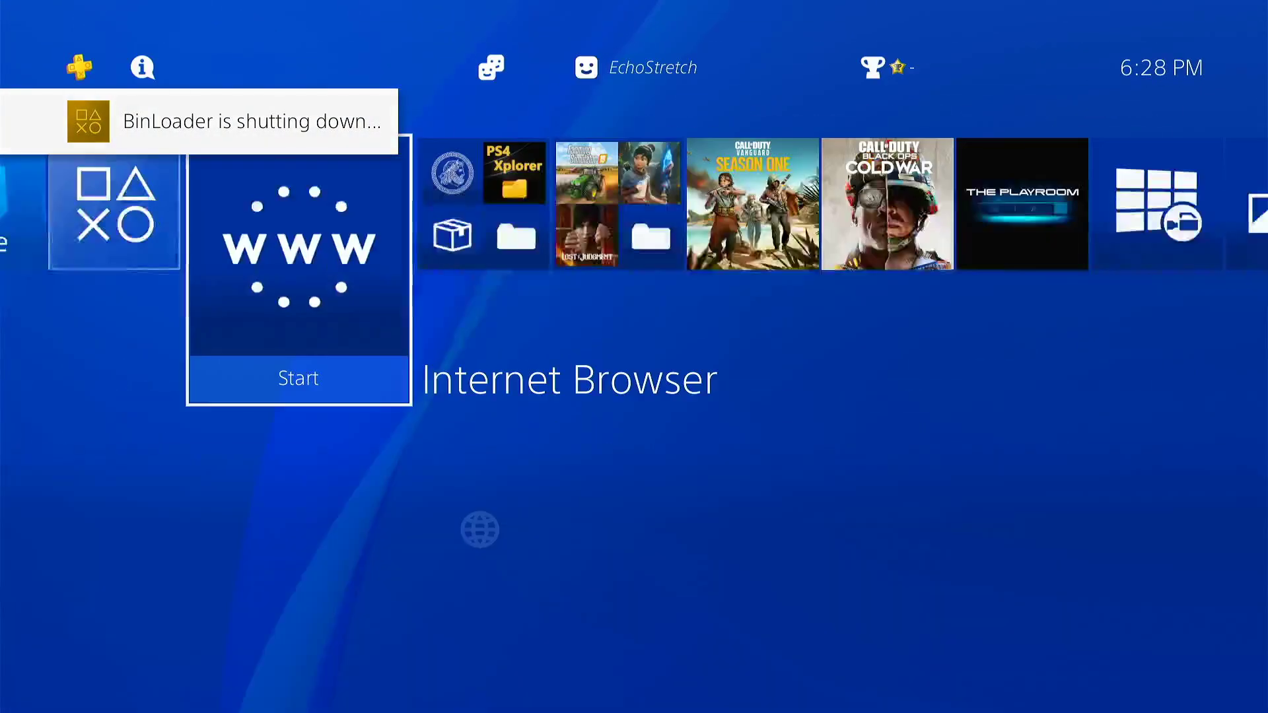
key(Return)
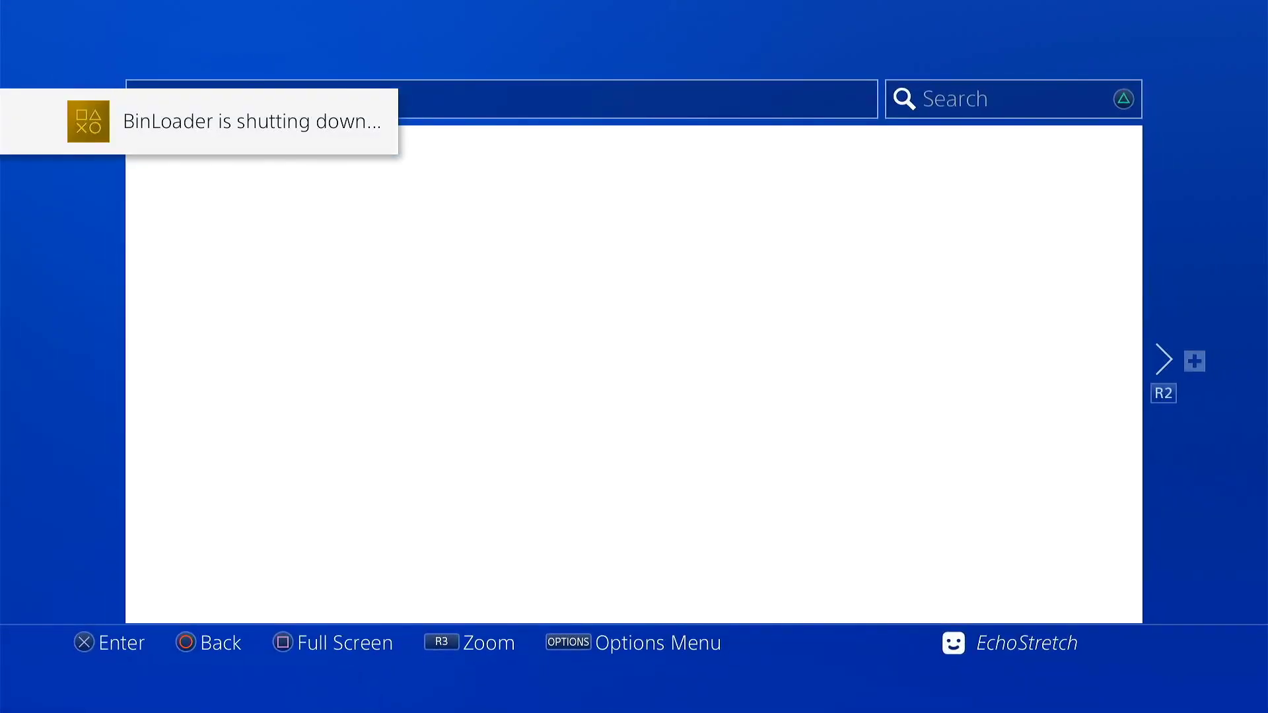
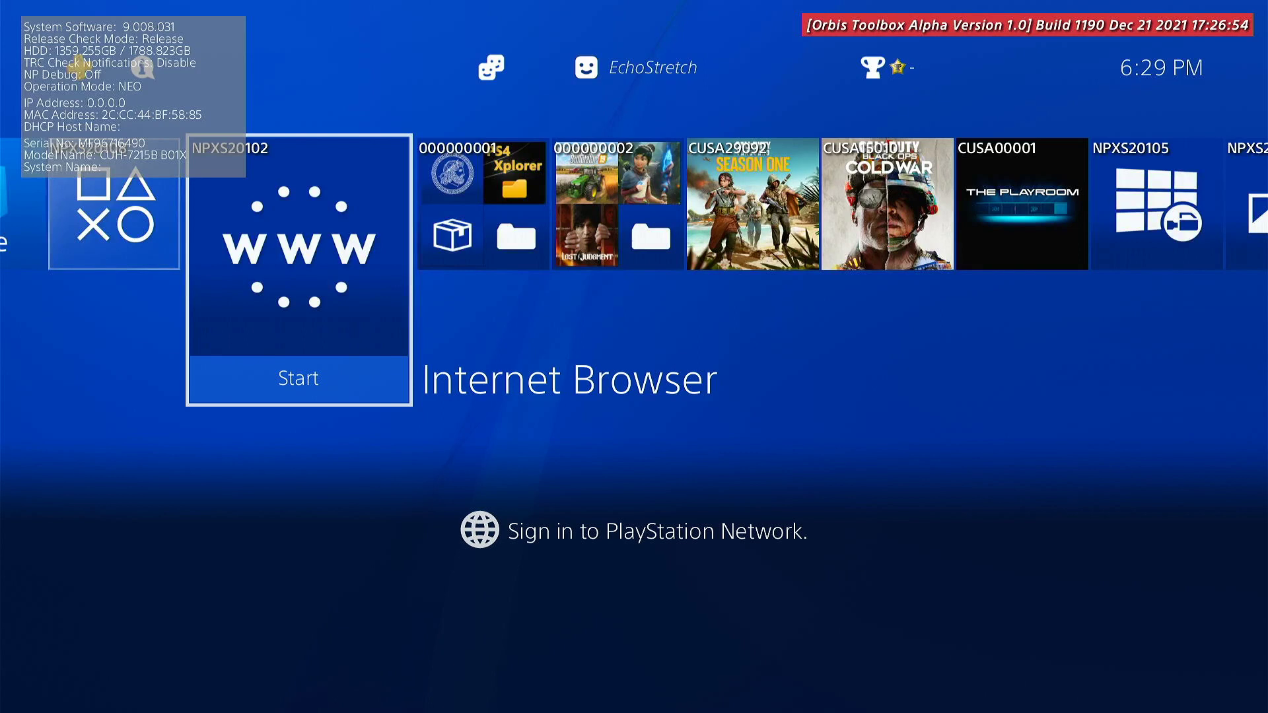
Open Settings from the function area.
key(Up)
key(Right)
key(Left)
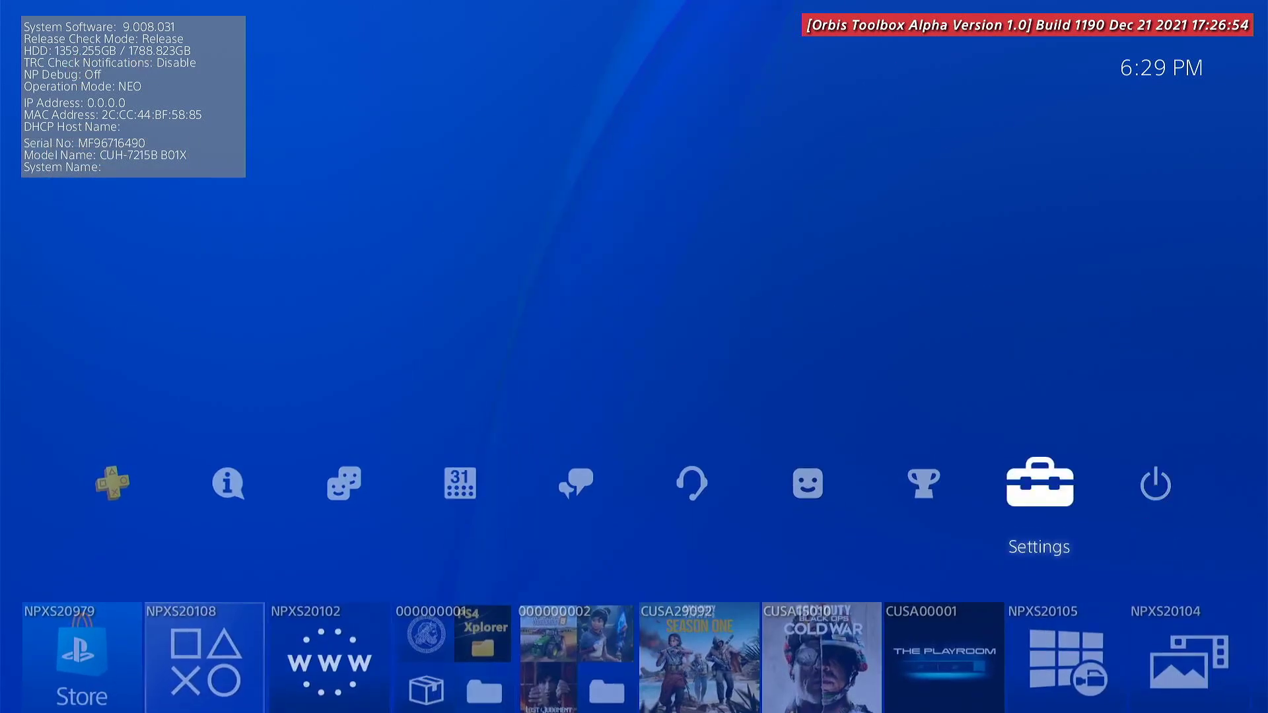
key(Return)
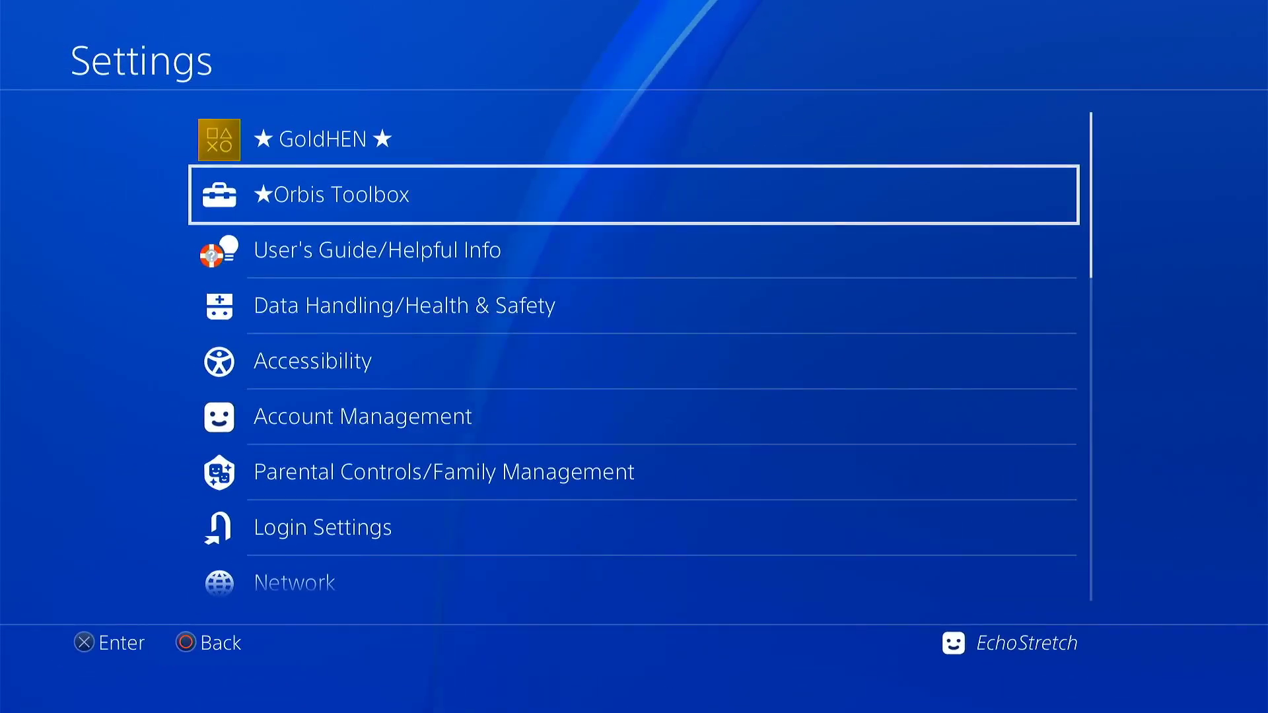
Browse the Orbis Toolbox options, then go back to Settings and highlight GoldHEN.
key(Return)
key(Up)
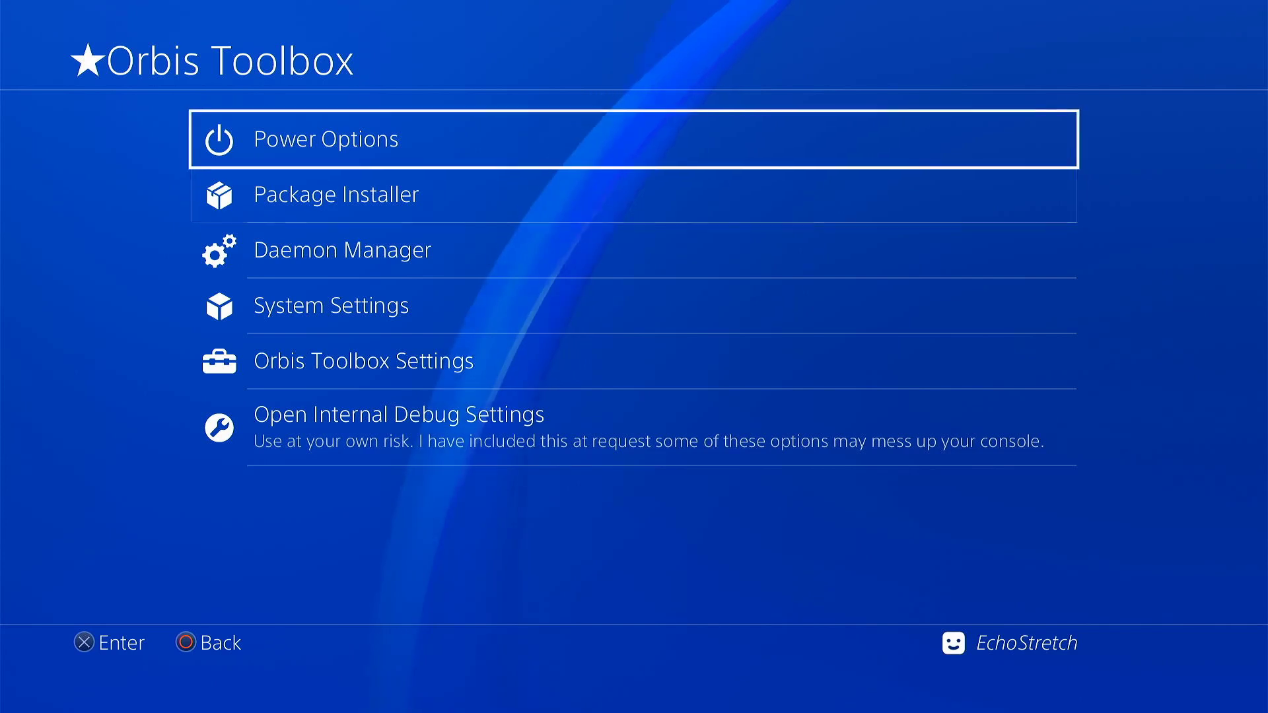
key(Down)
key(Down)
key(Down)
key(Down)
key(Up)
key(Escape)
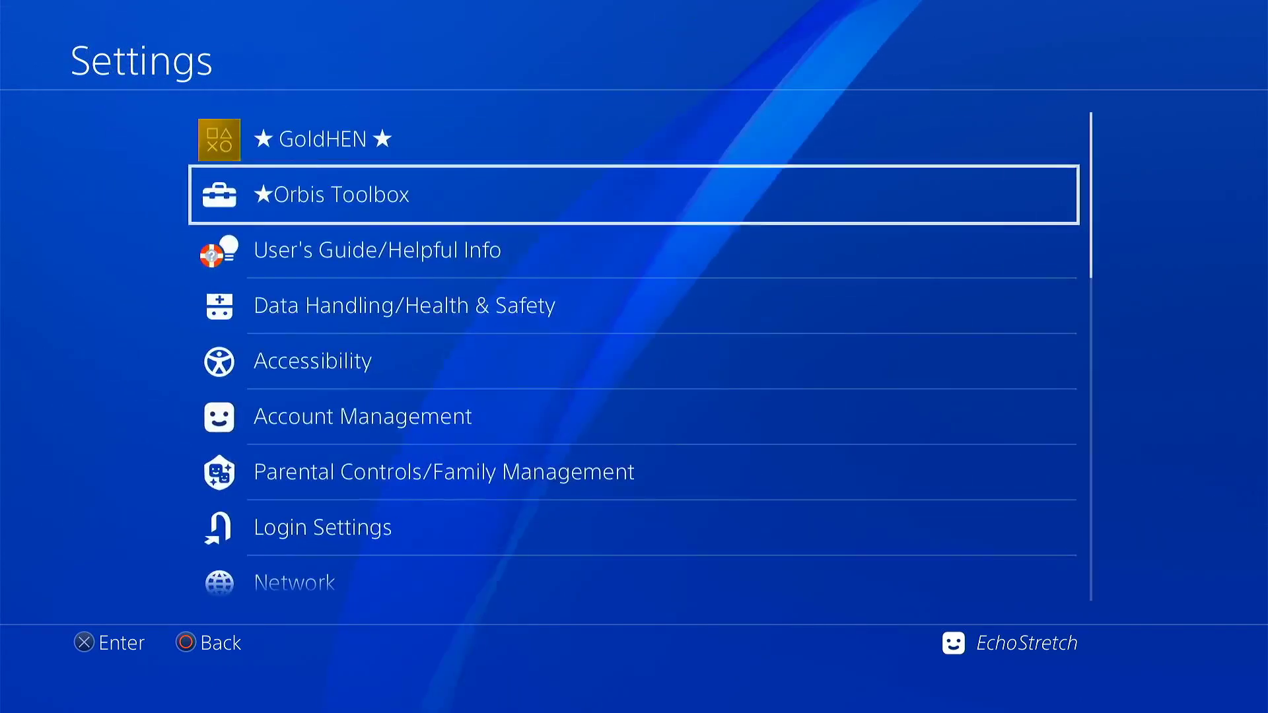
key(Up)
Open the About GoldHEN page from the GoldHEN About submenu.
key(Return)
key(Down)
key(Down)
key(Down)
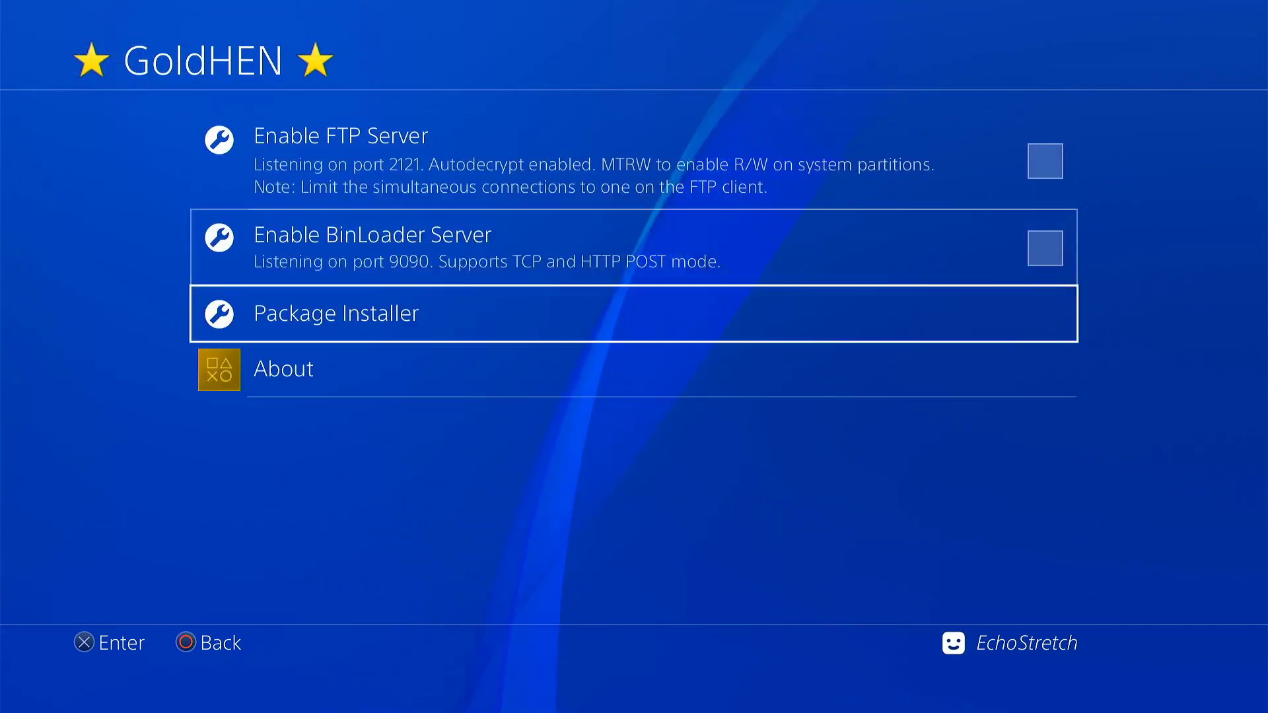
key(Return)
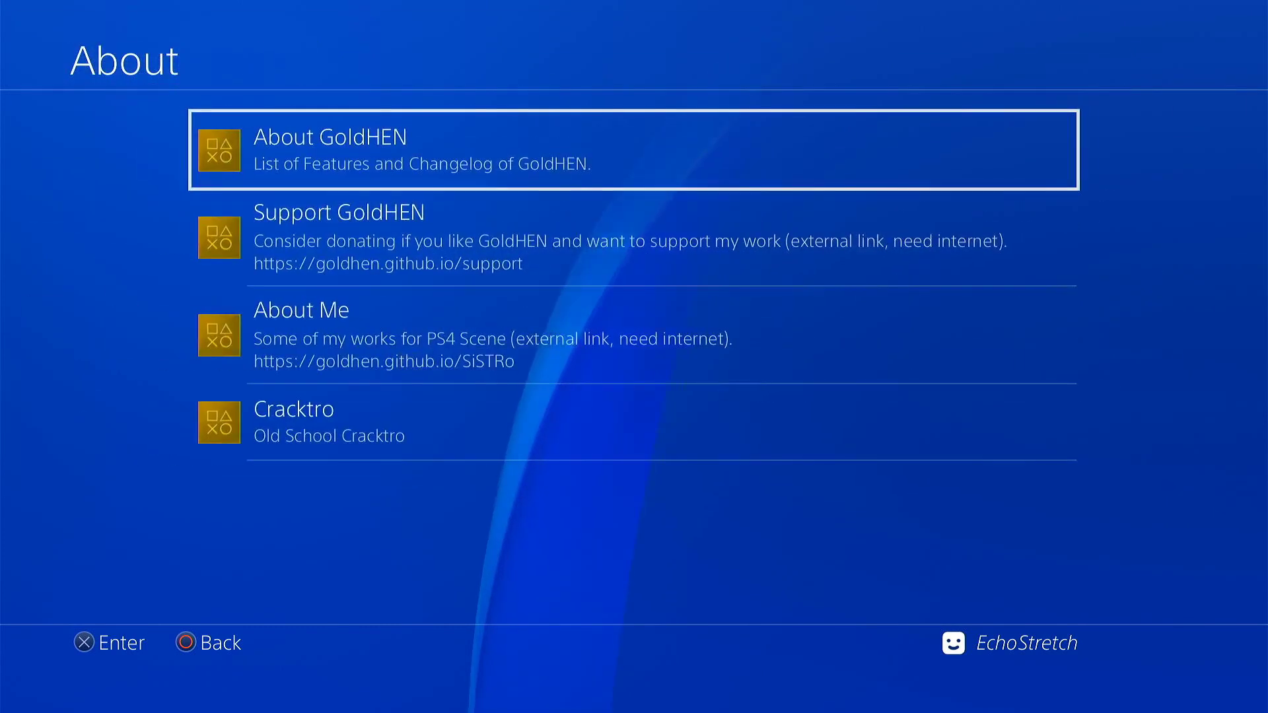
key(Return)
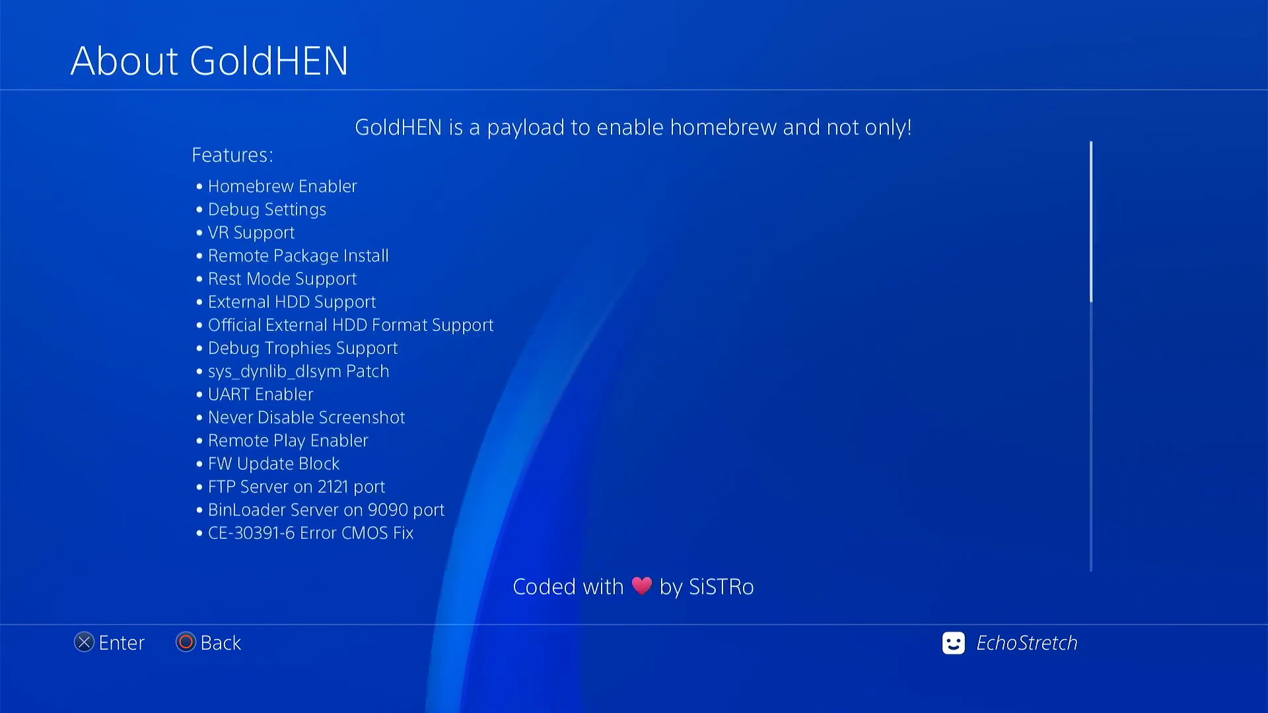
Read through the Warnings, To Do and changelog entries v2.1.1 to v2.0b2, then close the page.
key(Down)
key(Down)
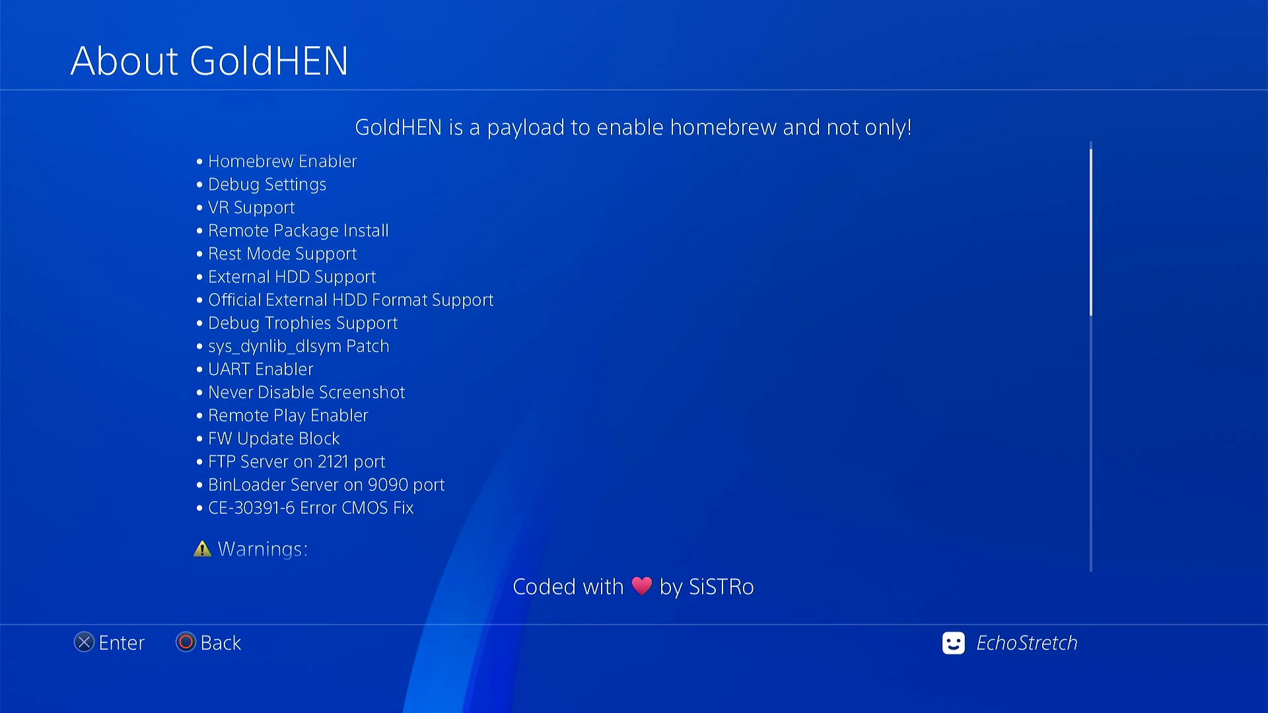
key(Down)
key(Down)
key(Down)
key(Down)
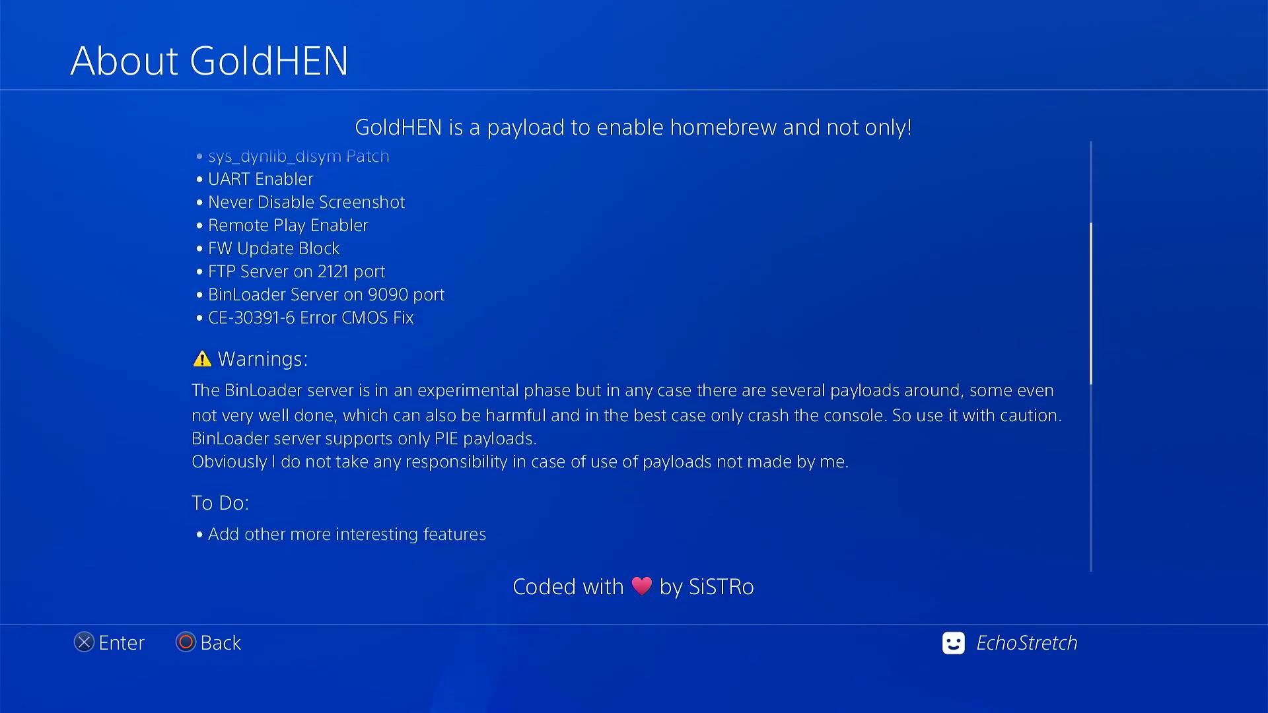
key(Down)
key(Down)
key(Down)
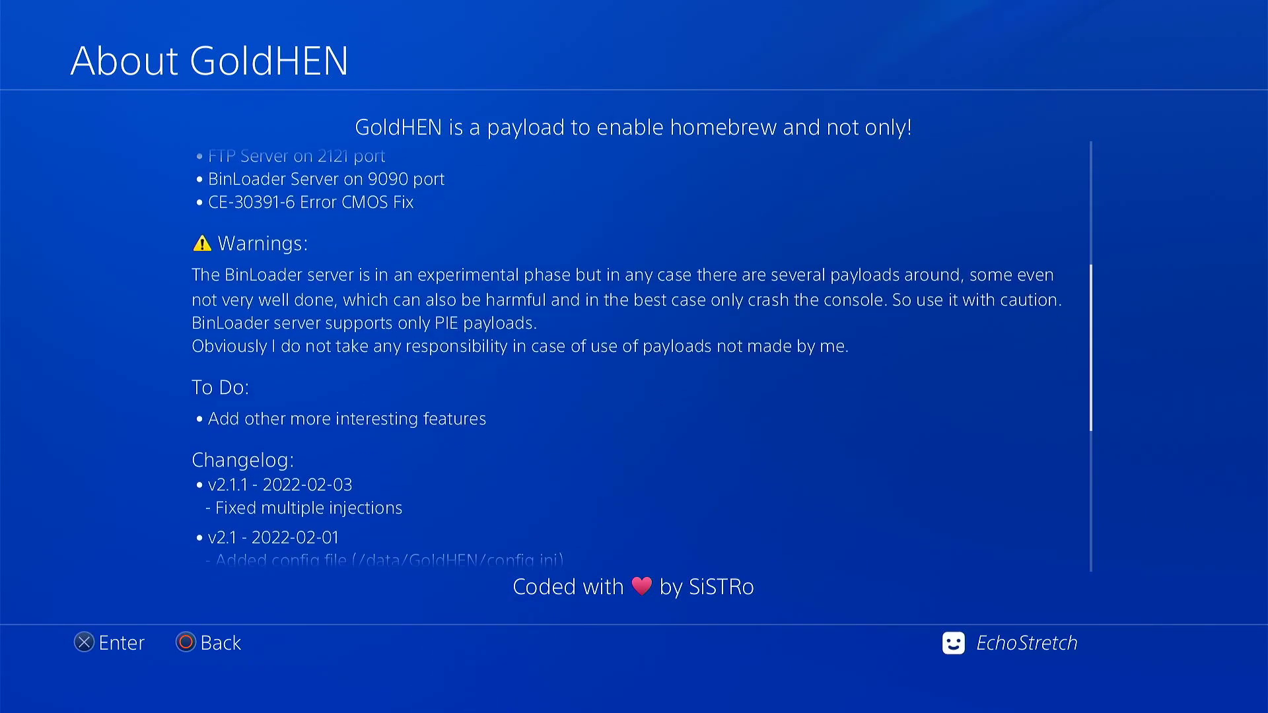
key(Down)
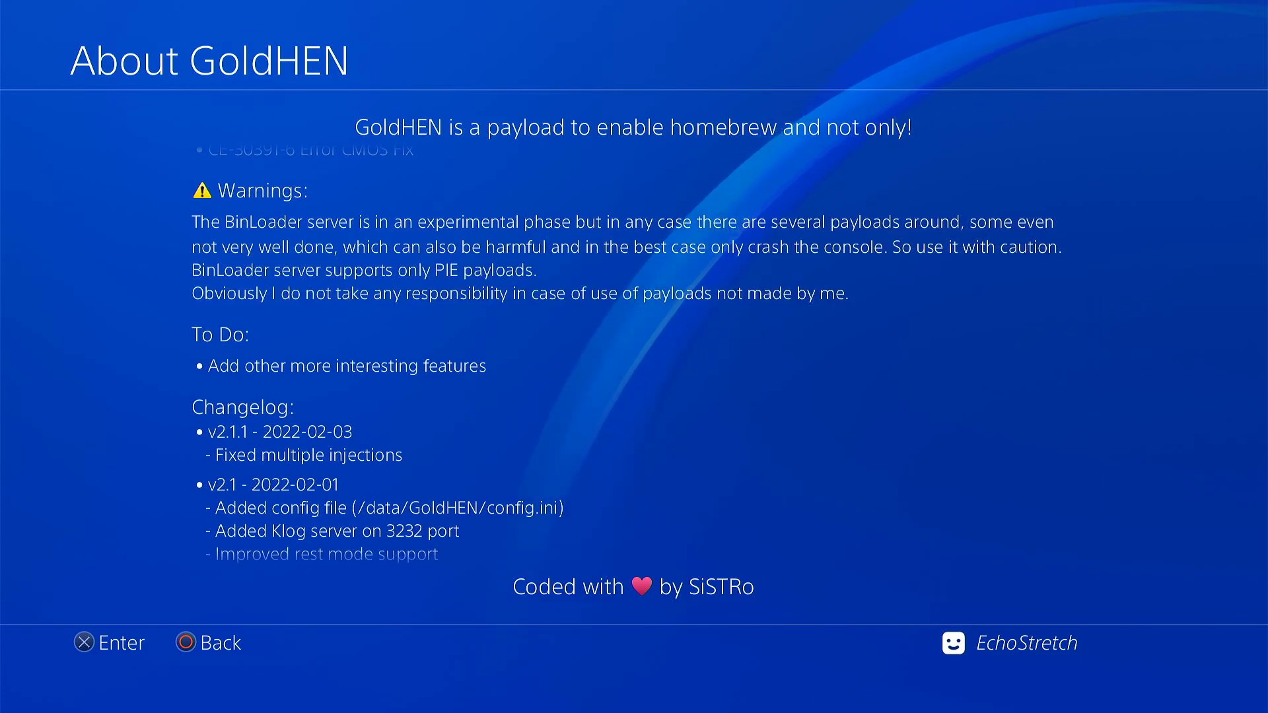
key(Down)
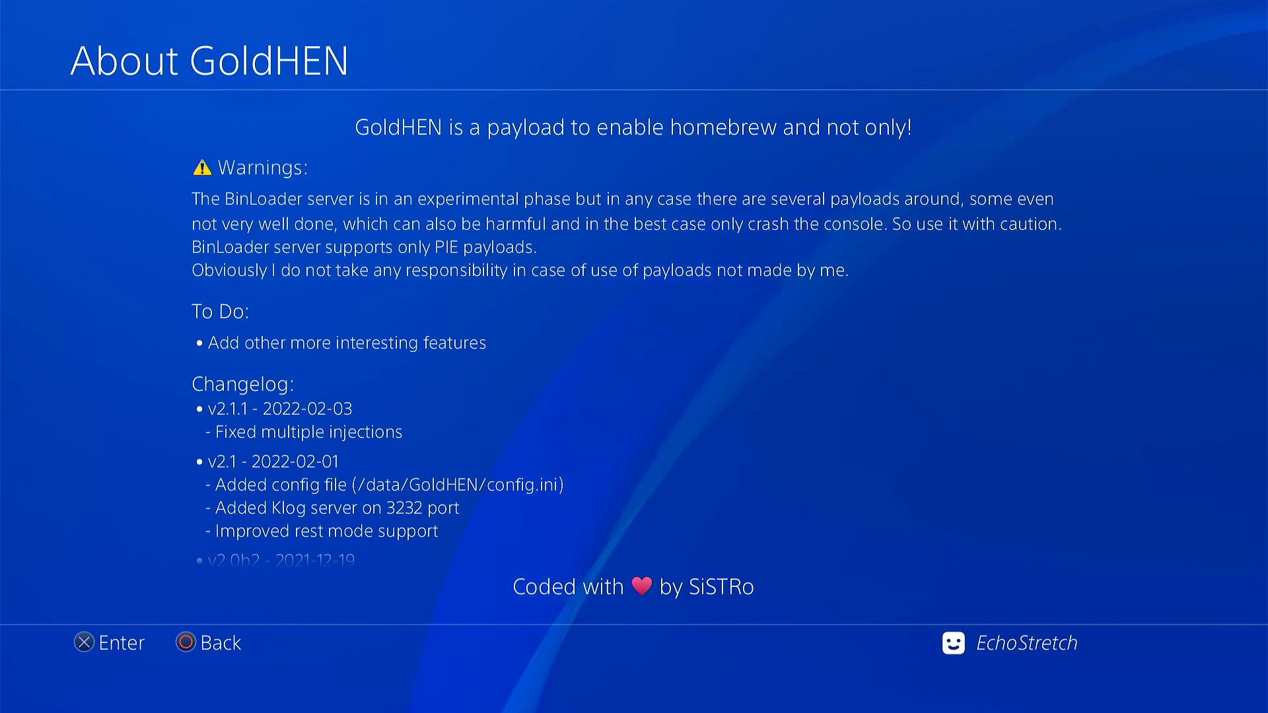
key(Escape)
Leave the GoldHEN menu and Settings, returning to the home screen with the Orbis Toolbox overlay.
key(Escape)
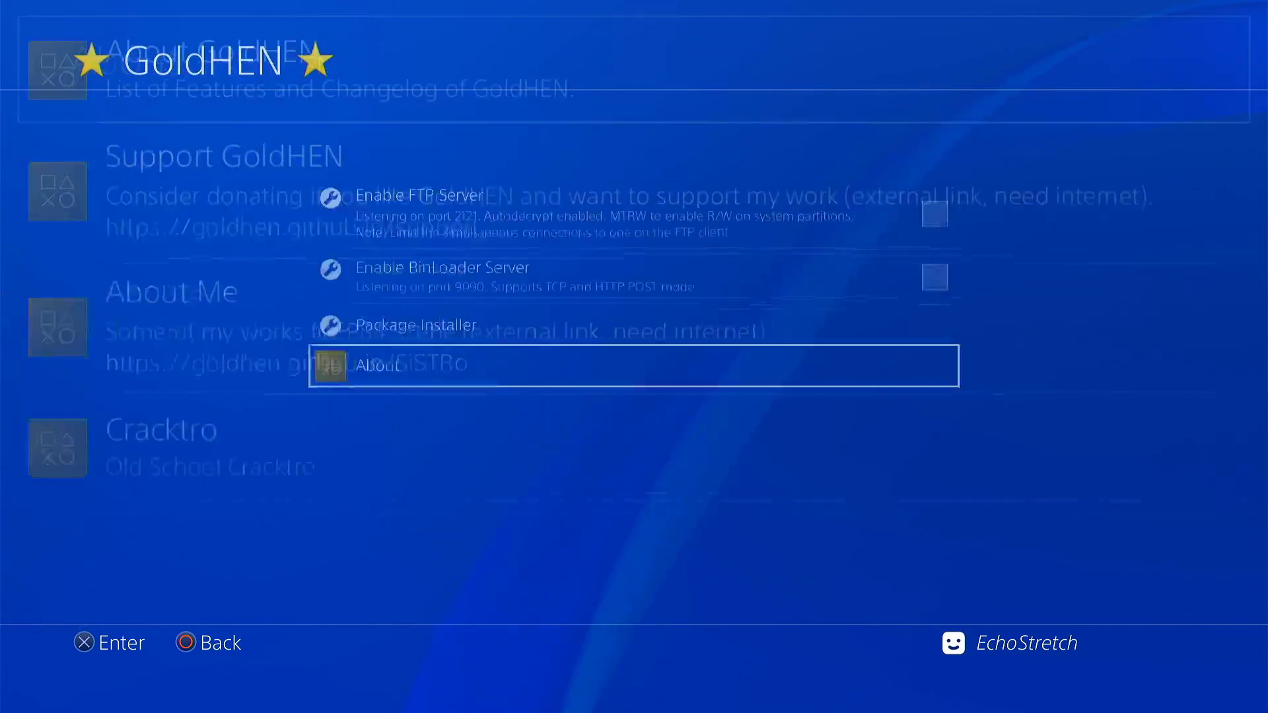
key(Escape)
key(Escape)
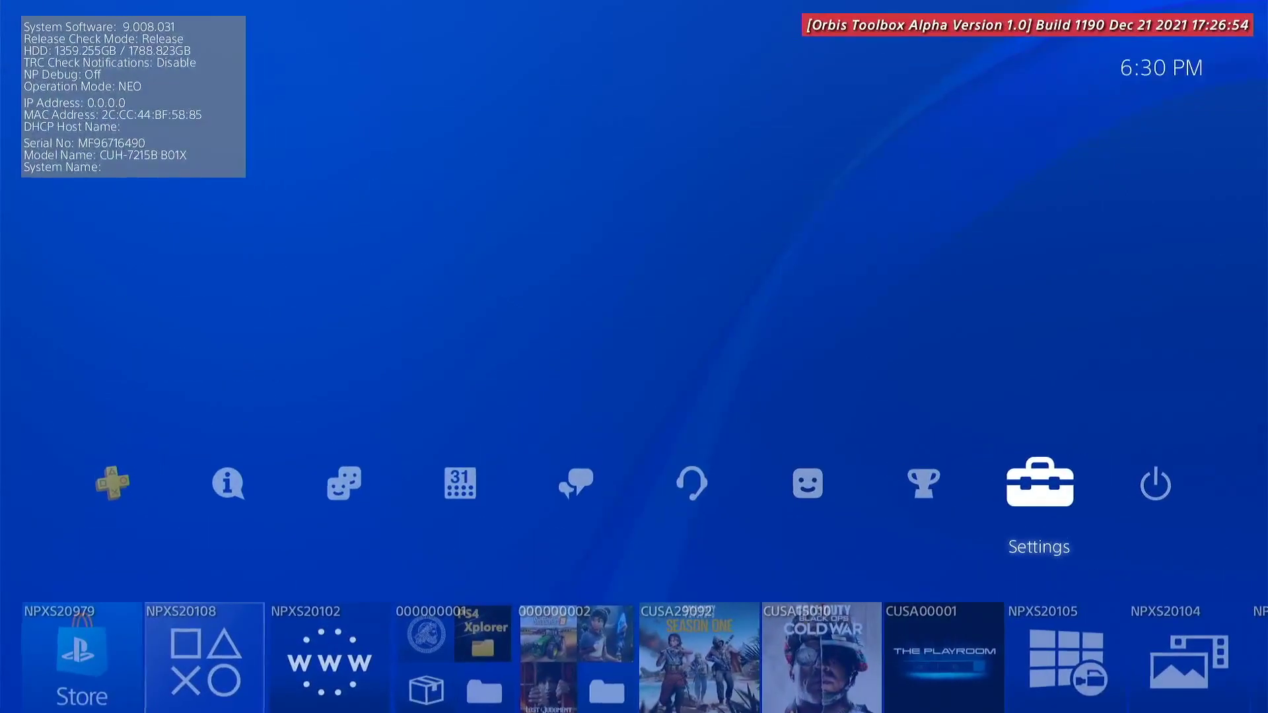
key(Down)
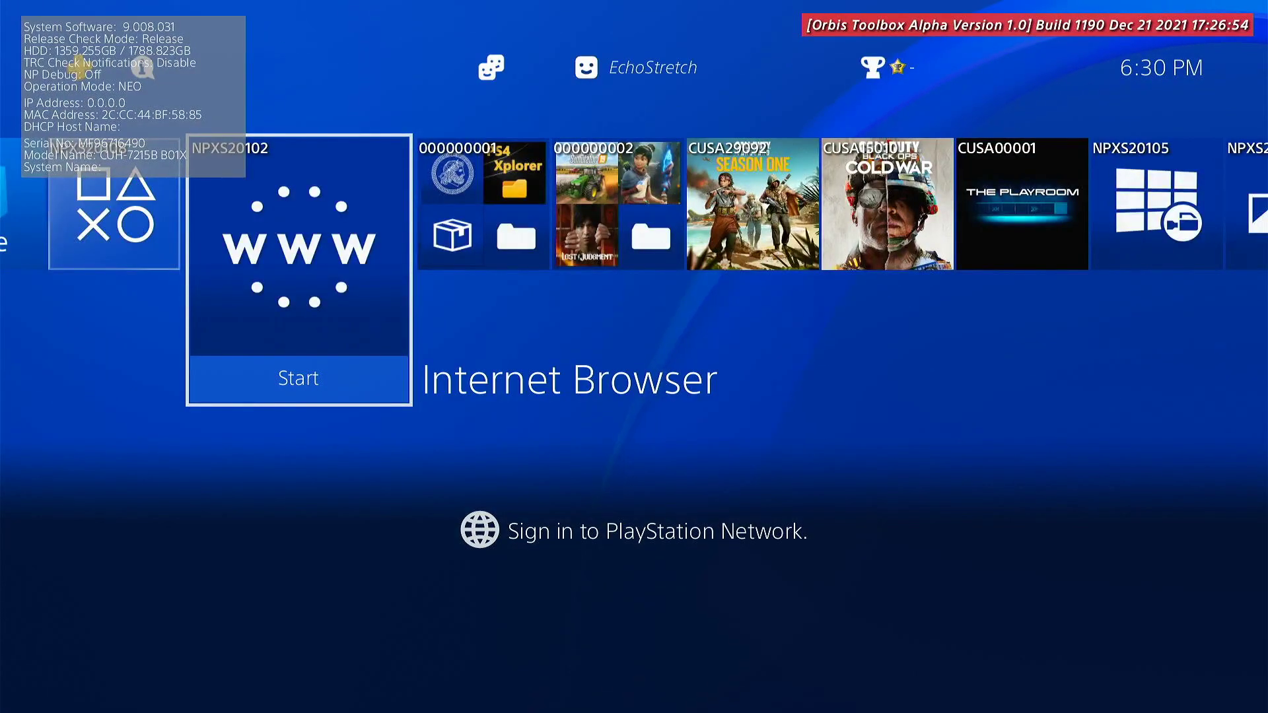